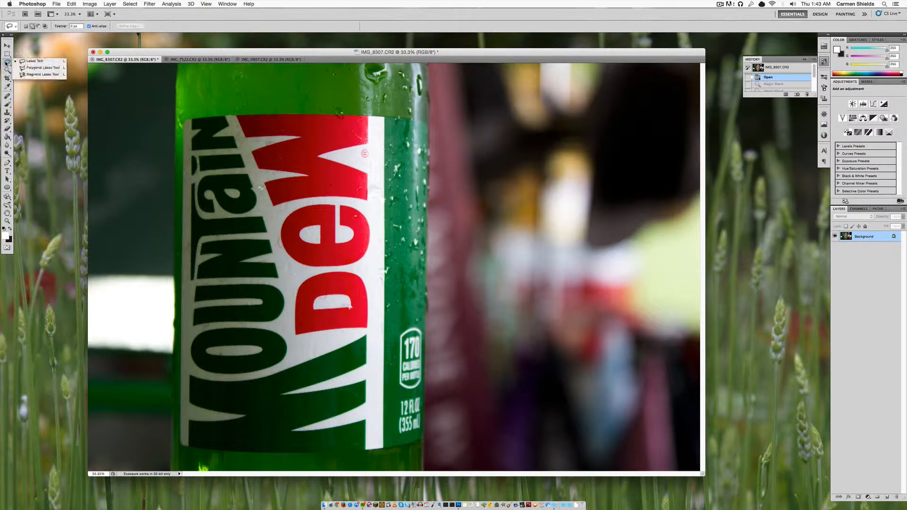
# Select the red letter D on the label by tracing its outer edge with the Magnetic Lasso
pyautogui.click(17, 75)
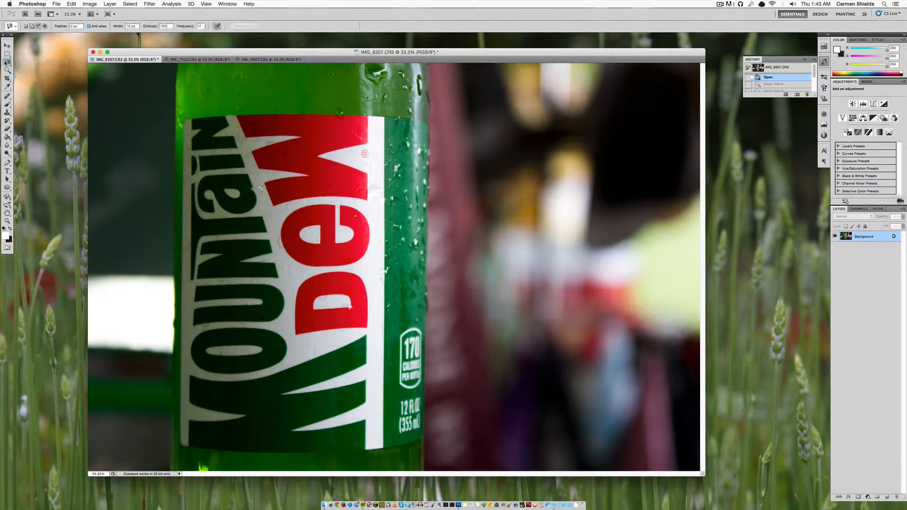
pyautogui.click(7, 62)
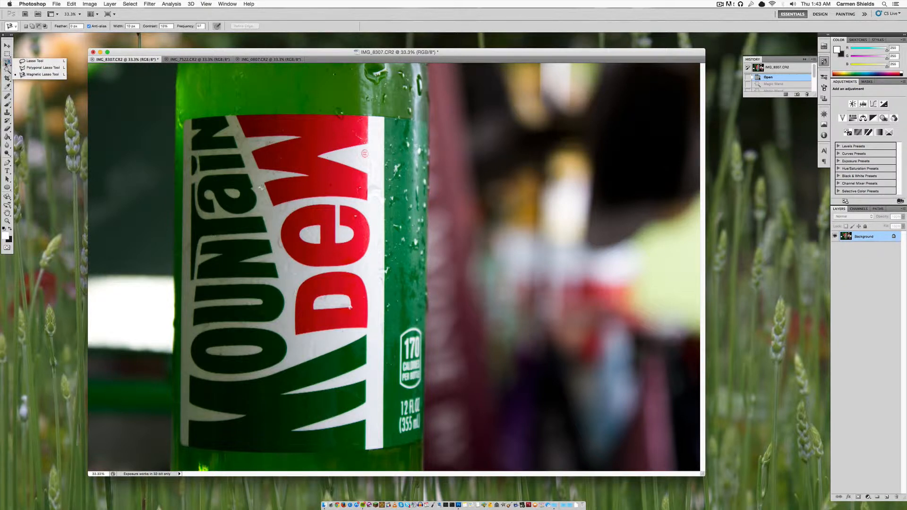
pyautogui.click(6, 64)
pyautogui.click(38, 74)
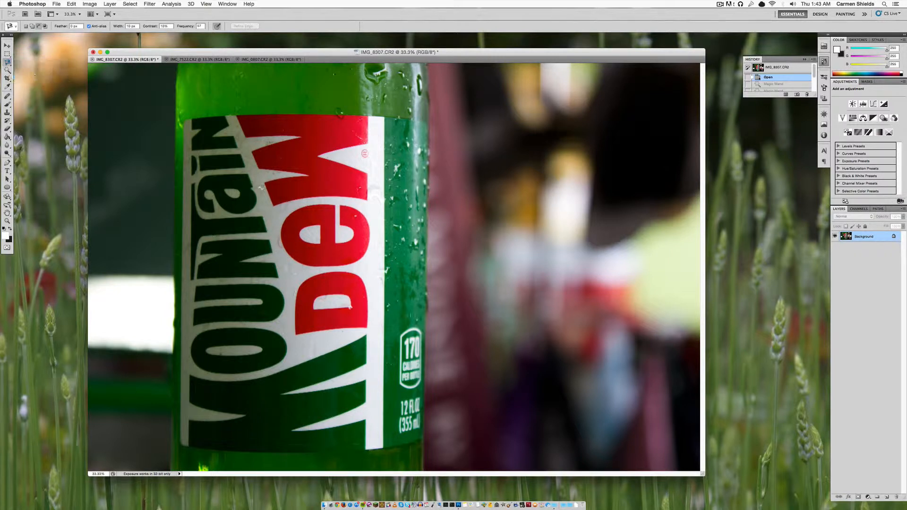
pyautogui.click(297, 334)
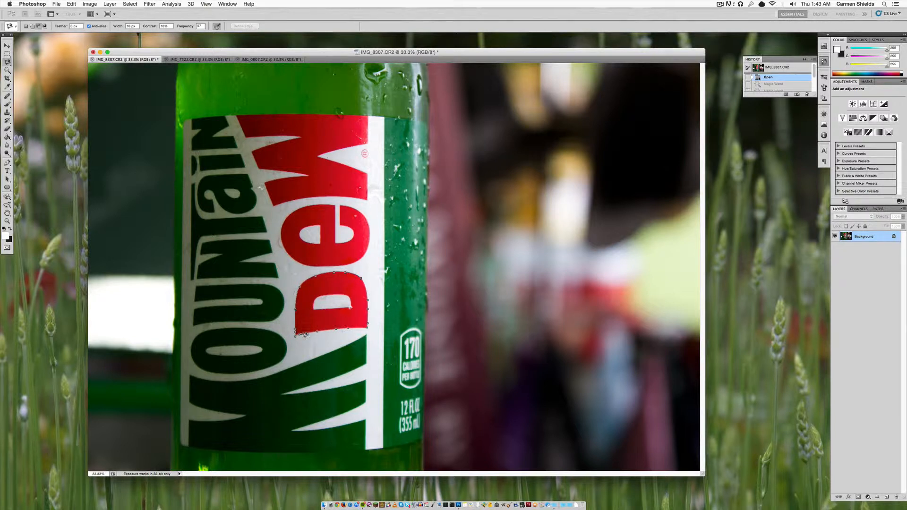
pyautogui.click(307, 329)
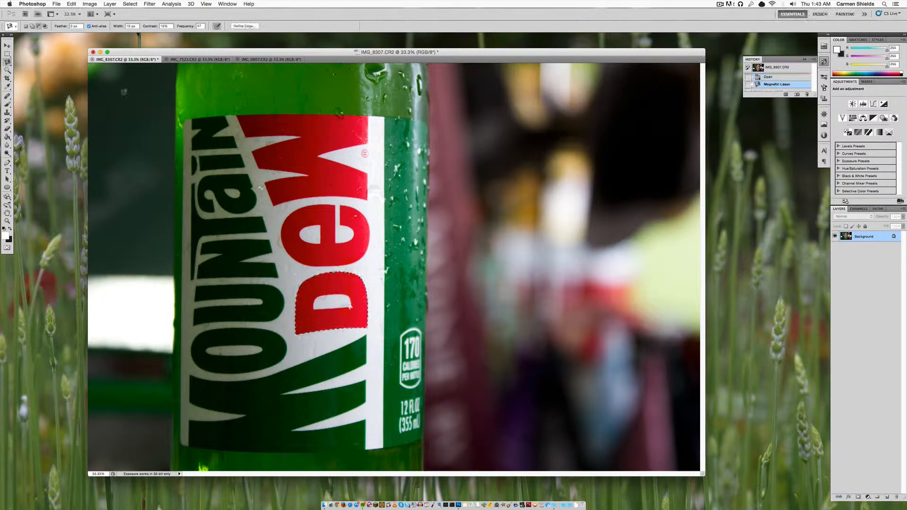
# Subtract the white inner opening of the letter D from the selection with the Magnetic Lasso
pyautogui.click(39, 27)
pyautogui.click(316, 303)
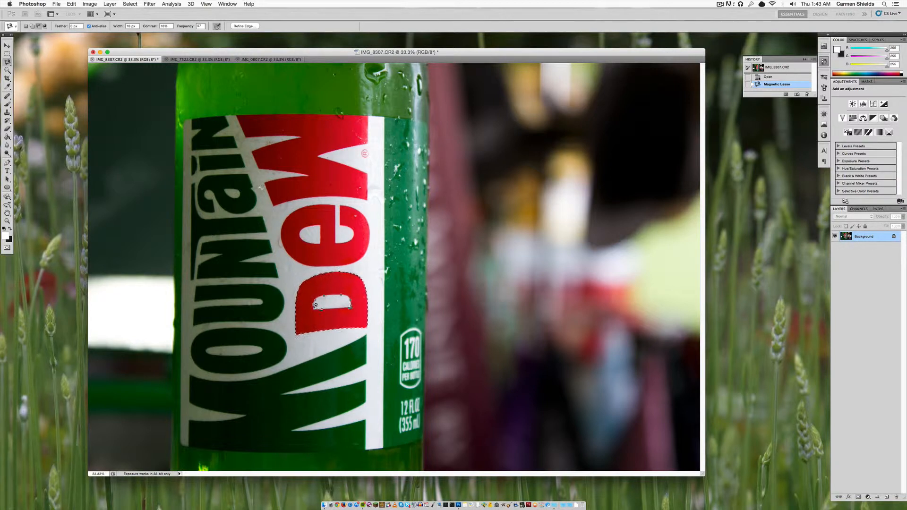
pyautogui.click(316, 303)
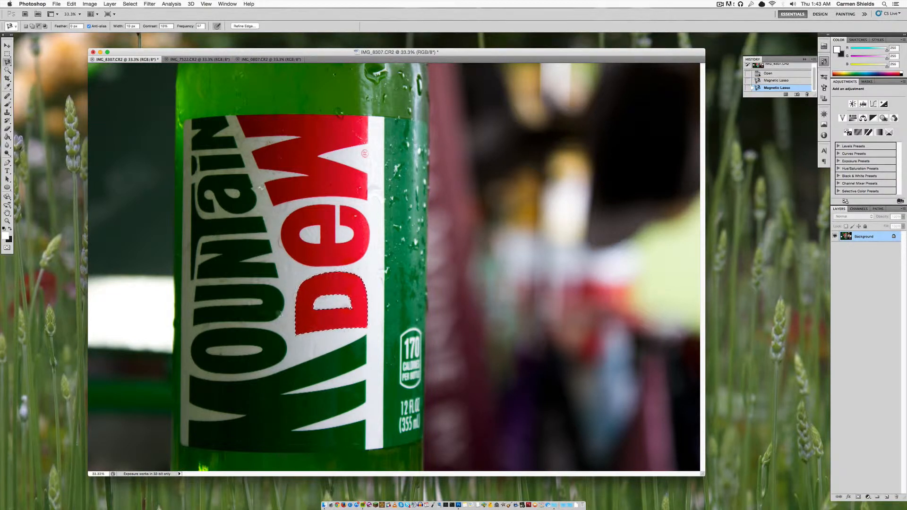
# Try moving the selected D over the Mountain lettering, undo the move and drop the selection
pyautogui.click(8, 46)
pyautogui.moveTo(325, 289); pyautogui.dragTo(259, 192)
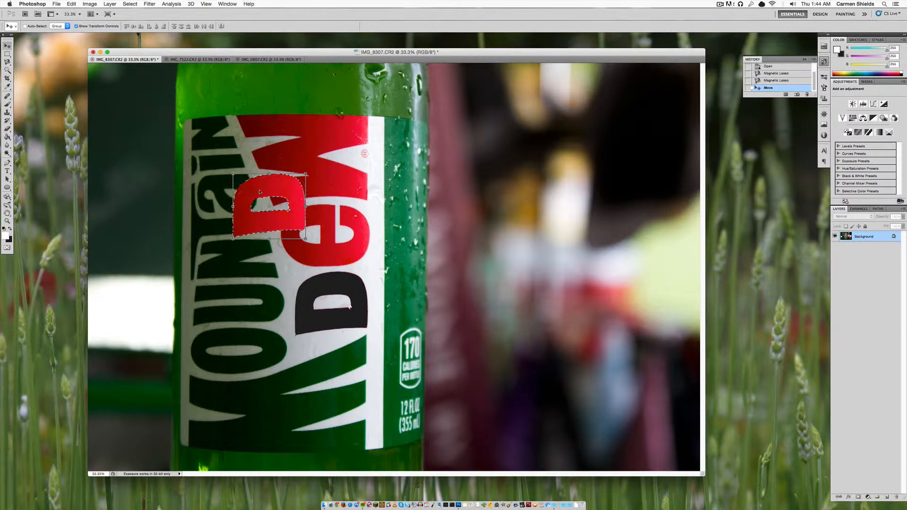
pyautogui.press('super+z')
pyautogui.click(7, 53)
pyautogui.press('super+d')
# Sample foreground colours with the Eyedropper from the red lettering, the green bottle and several blurred background areas
pyautogui.click(7, 79)
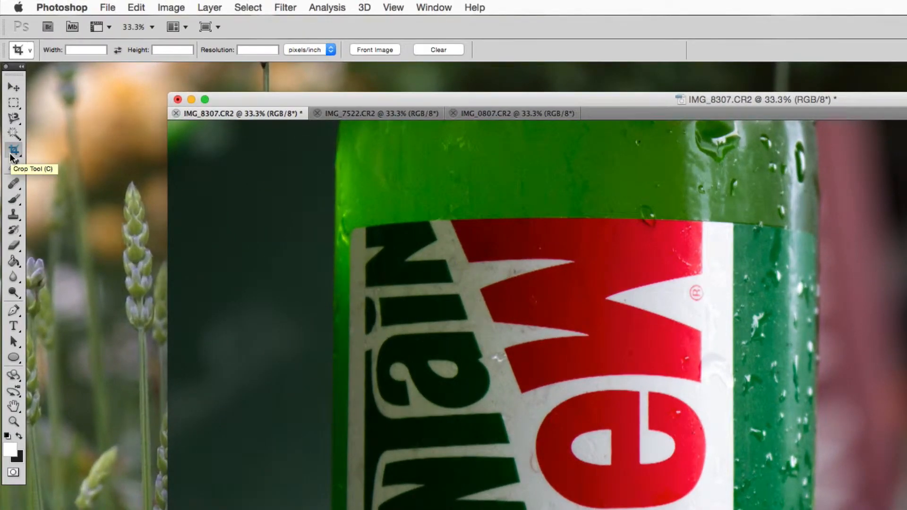
pyautogui.click(14, 165)
pyautogui.click(662, 340)
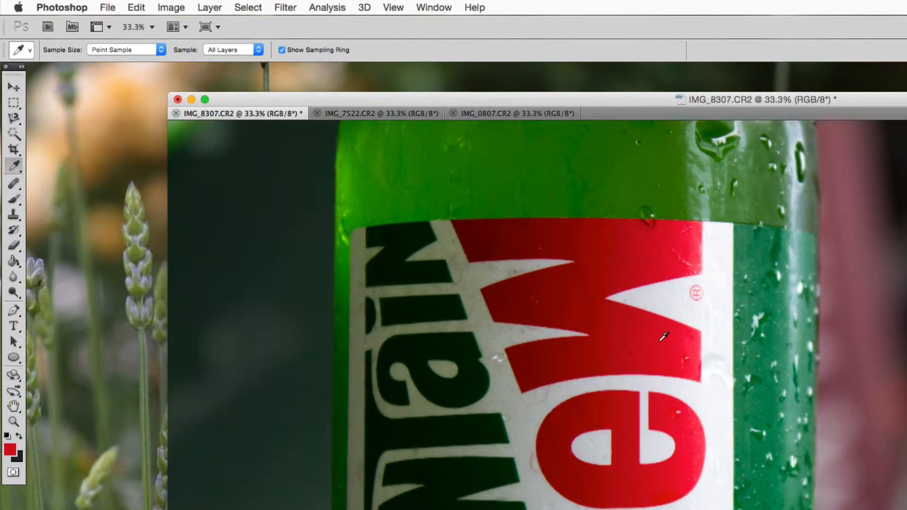
pyautogui.click(617, 161)
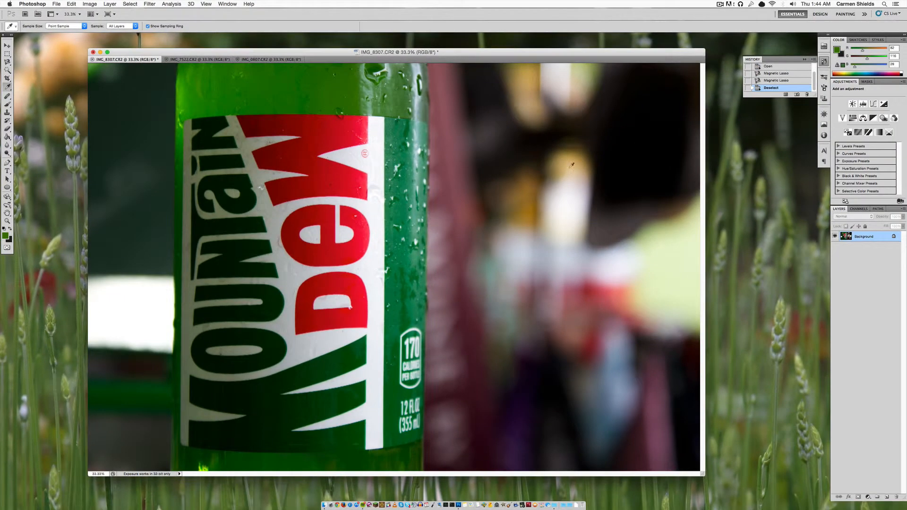
pyautogui.click(571, 165)
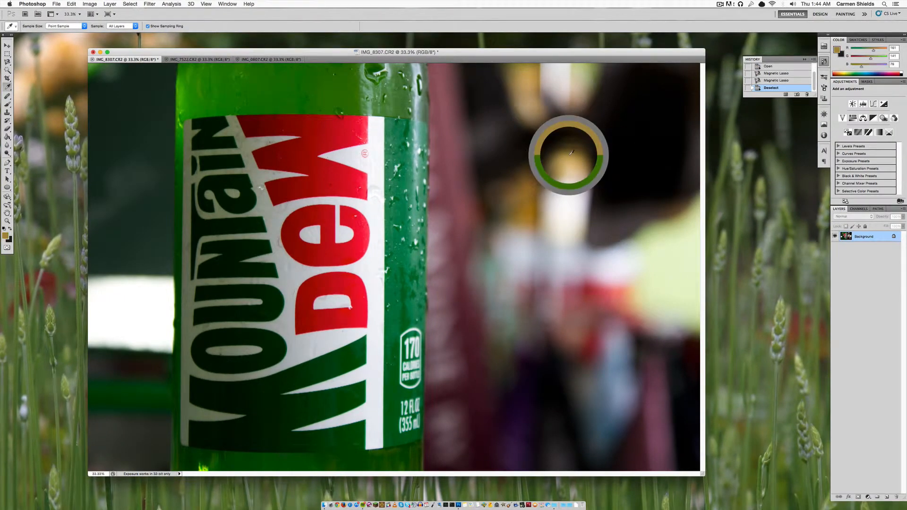
pyautogui.click(118, 313)
pyautogui.click(133, 247)
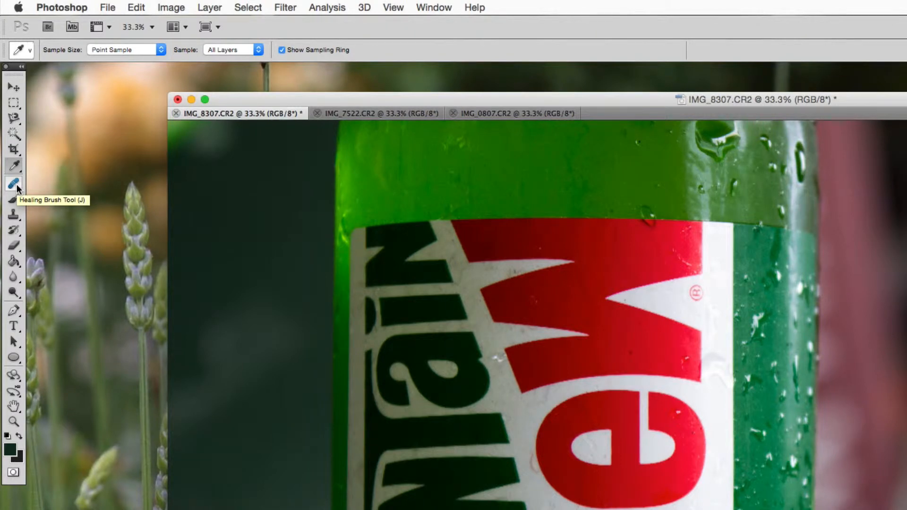
# Activate the Brush tool and set the foreground colour to bright green, 00ff44
pyautogui.click(16, 185)
pyautogui.click(14, 200)
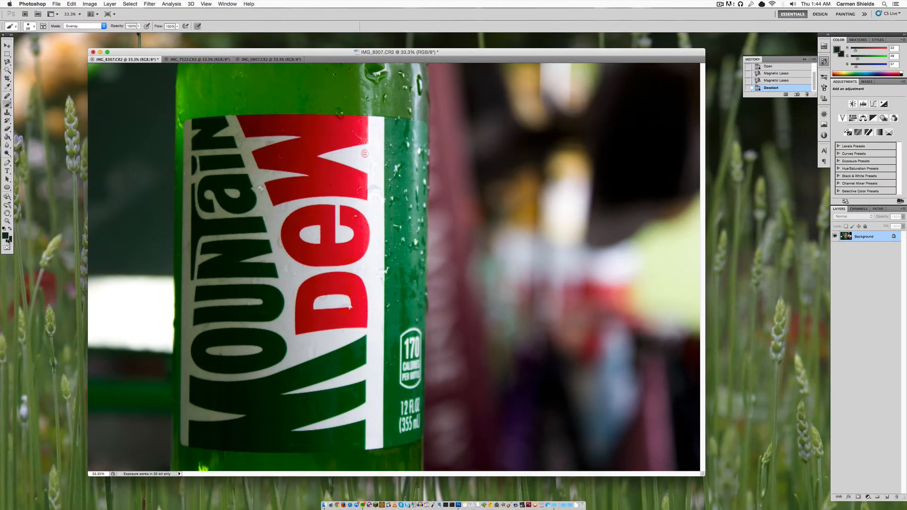
pyautogui.click(8, 236)
pyautogui.click(729, 237)
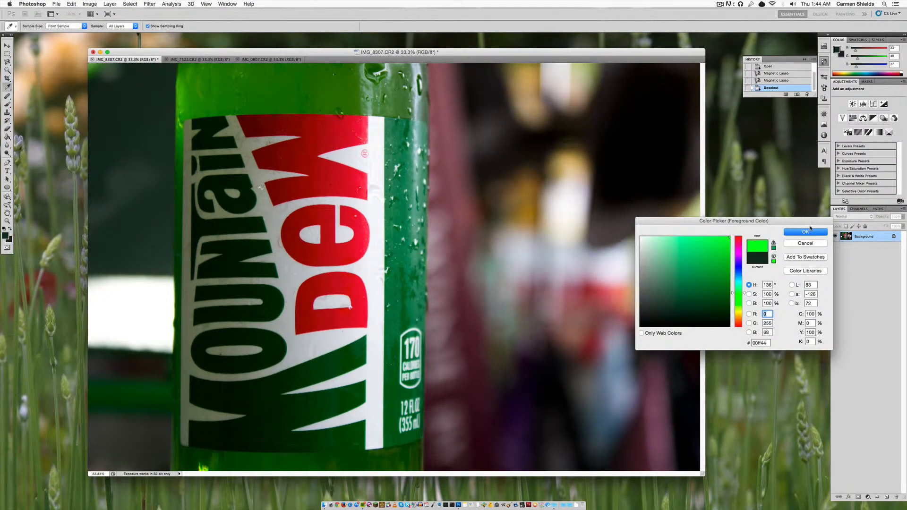
pyautogui.click(809, 235)
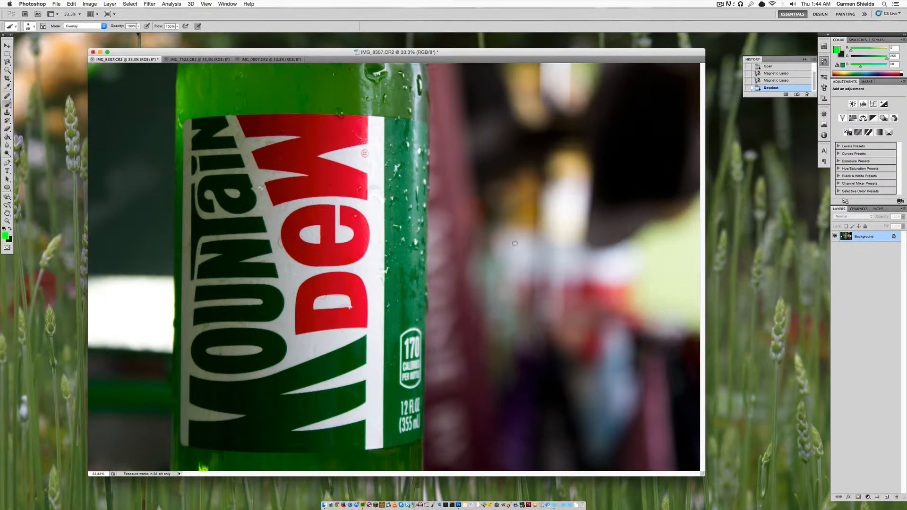
# Test green brush strokes across the photo, first in Overlay mode and again in Normal mode, undoing each stroke
pyautogui.moveTo(511, 184)
pyautogui.mouseDown()
pyautogui.moveTo(197, 307)
pyautogui.moveTo(347, 399)
pyautogui.moveTo(570, 314)
pyautogui.mouseUp()
pyautogui.press('super+z')
pyautogui.click(84, 26)
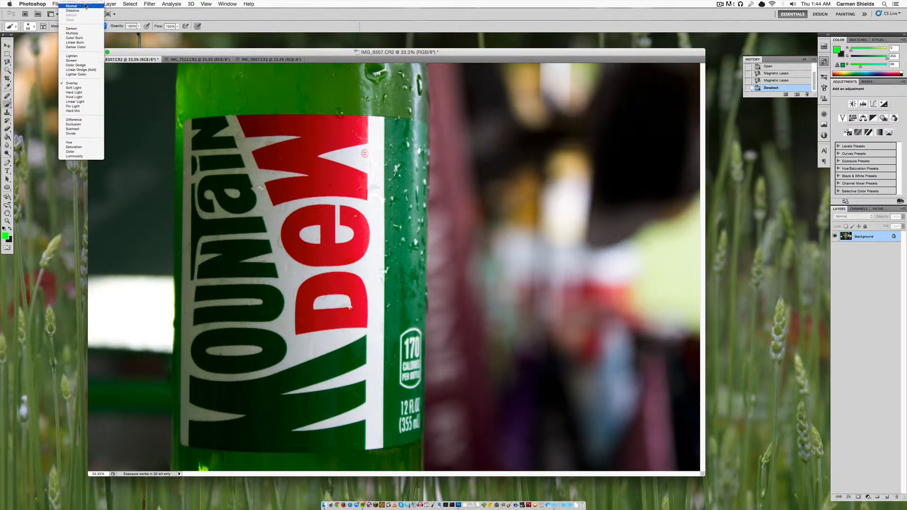
pyautogui.click(76, 6)
pyautogui.moveTo(463, 205)
pyautogui.mouseDown()
pyautogui.moveTo(149, 232)
pyautogui.moveTo(539, 244)
pyautogui.mouseUp()
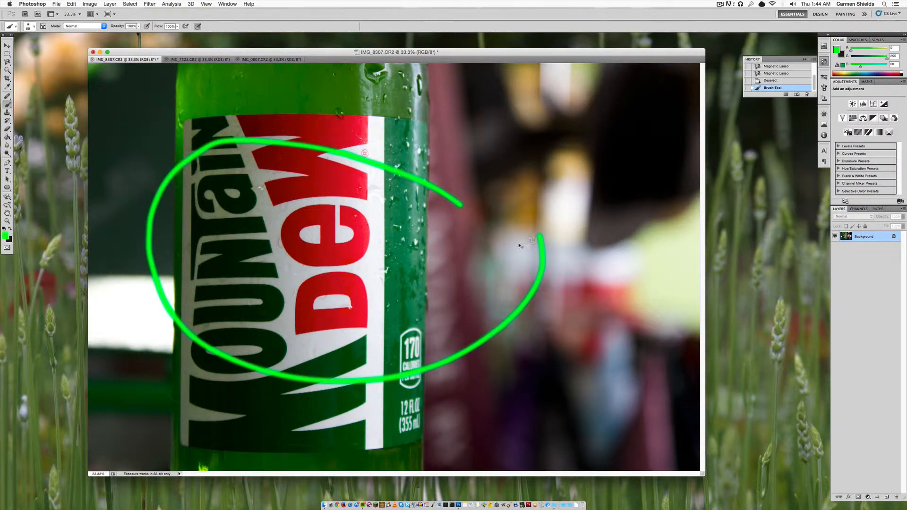
pyautogui.press('super+z')
# Try to cover the registered-trademark symbol beside the red W with the Clone Stamp
pyautogui.click(7, 112)
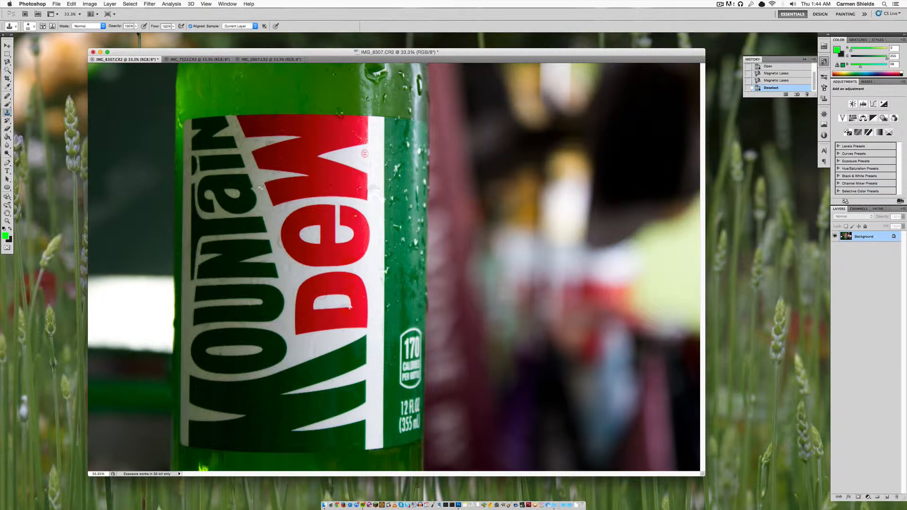
pyautogui.click(363, 155)
pyautogui.press('super+alt+z')
pyautogui.click(367, 156)
pyautogui.click(364, 153)
pyautogui.click(369, 155)
pyautogui.click(365, 153)
# Try a looping stroke over the label lettering with the 30 px Eraser and undo it
pyautogui.click(7, 121)
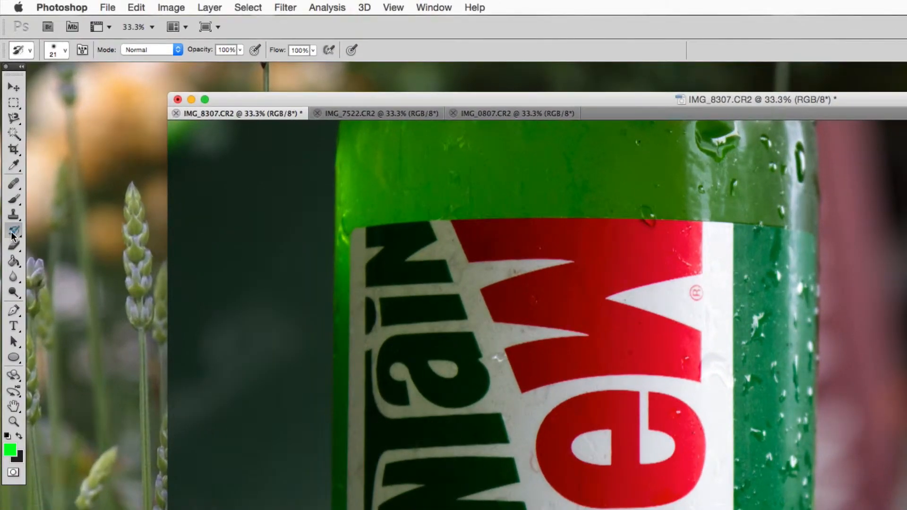
pyautogui.click(11, 233)
pyautogui.click(14, 245)
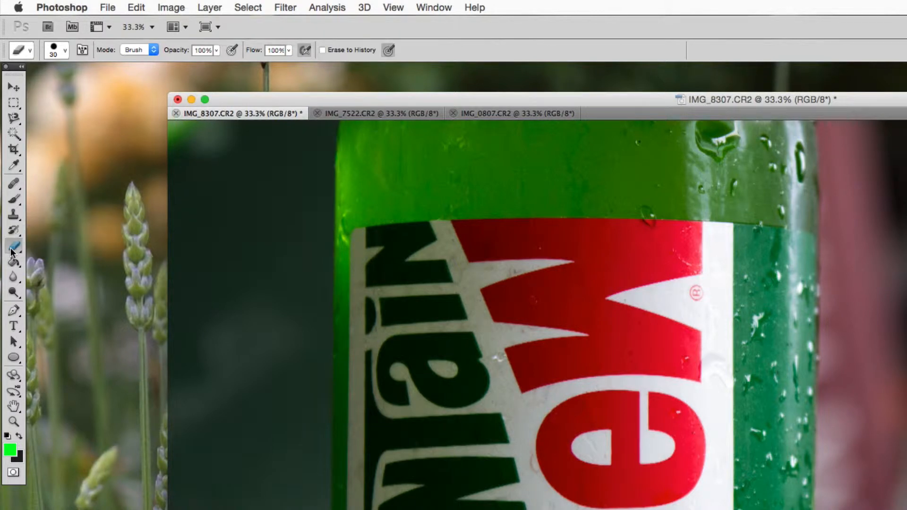
pyautogui.moveTo(797, 343)
pyautogui.mouseDown()
pyautogui.moveTo(482, 359)
pyautogui.moveTo(725, 505)
pyautogui.moveTo(826, 414)
pyautogui.moveTo(773, 362)
pyautogui.moveTo(771, 397)
pyautogui.mouseUp()
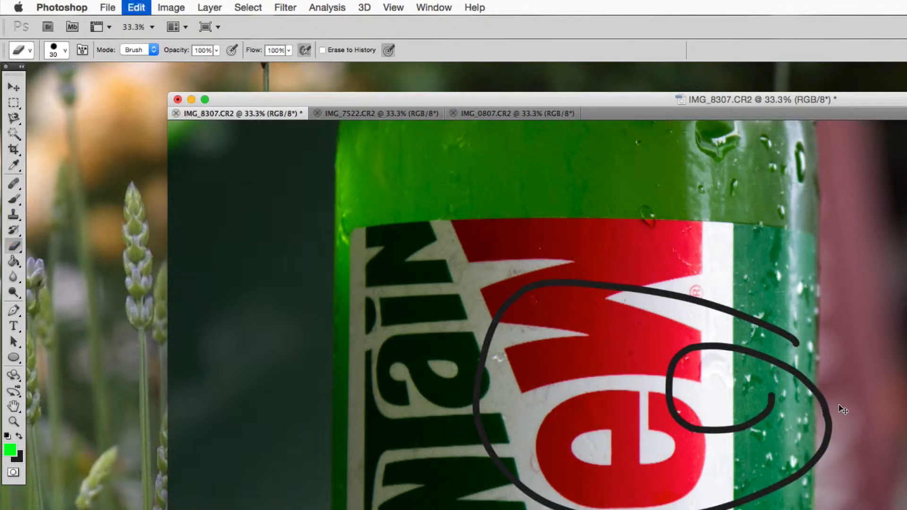
pyautogui.press('super+z')
# Try filling the red W with bright green using the Paint Bucket at tolerance 32, and undo the fills
pyautogui.click(14, 262)
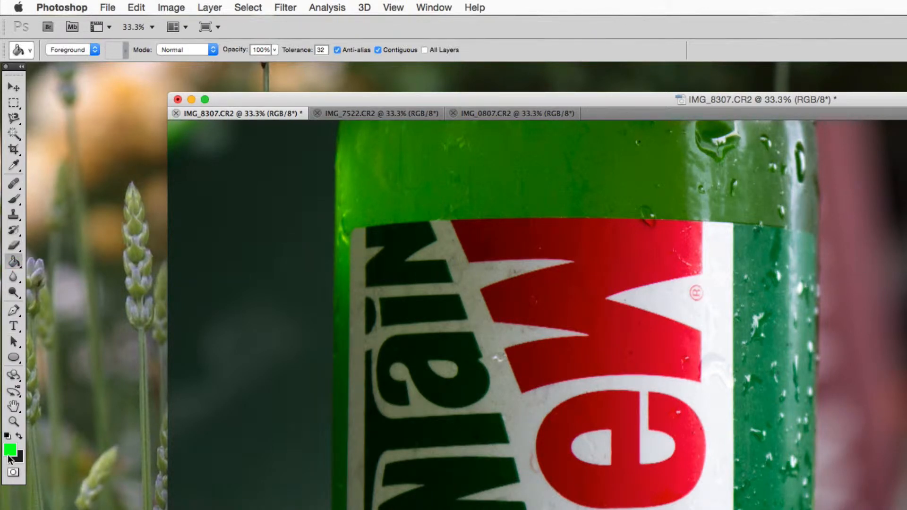
pyautogui.click(581, 278)
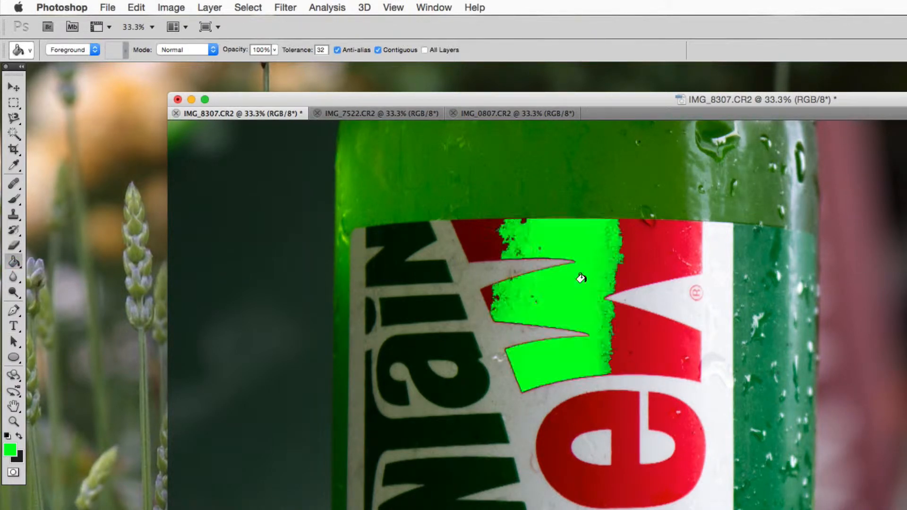
pyautogui.click(676, 247)
pyautogui.click(630, 263)
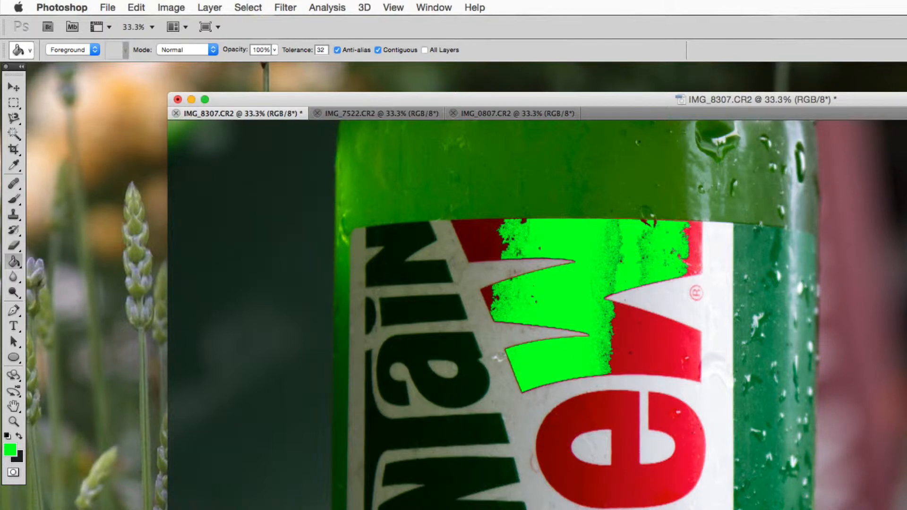
pyautogui.press('alt+super+z')
pyautogui.press('alt+super+z')
pyautogui.press('alt+super+z')
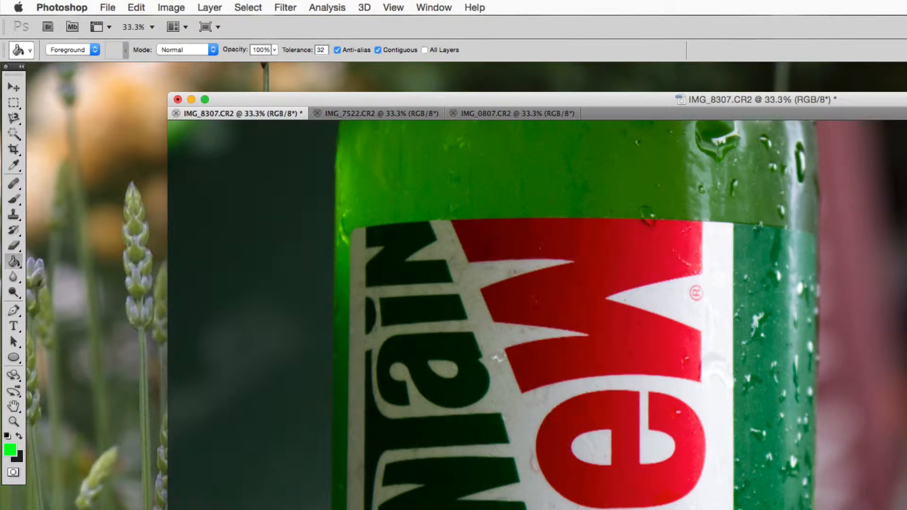
# Enlarge the Smudge tool's brush, smear the middle of the bottle label sideways and undo the smudging
pyautogui.click(18, 277)
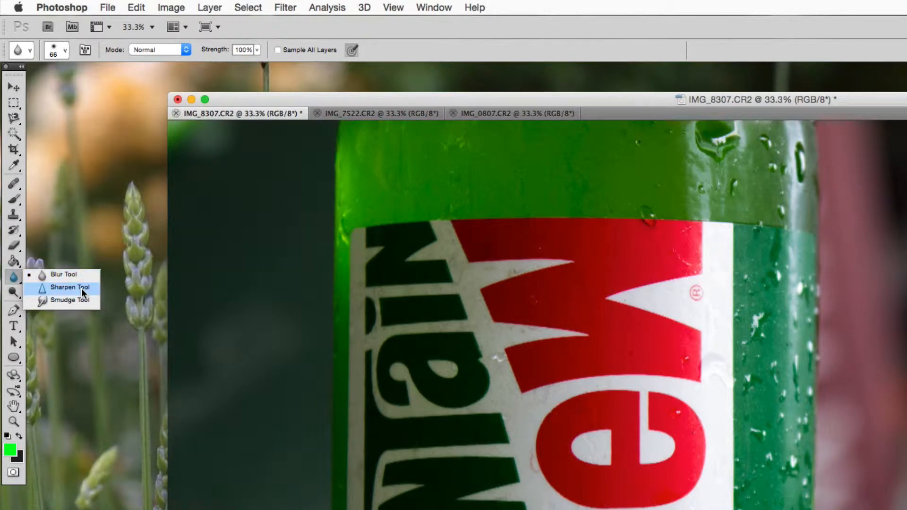
pyautogui.click(81, 302)
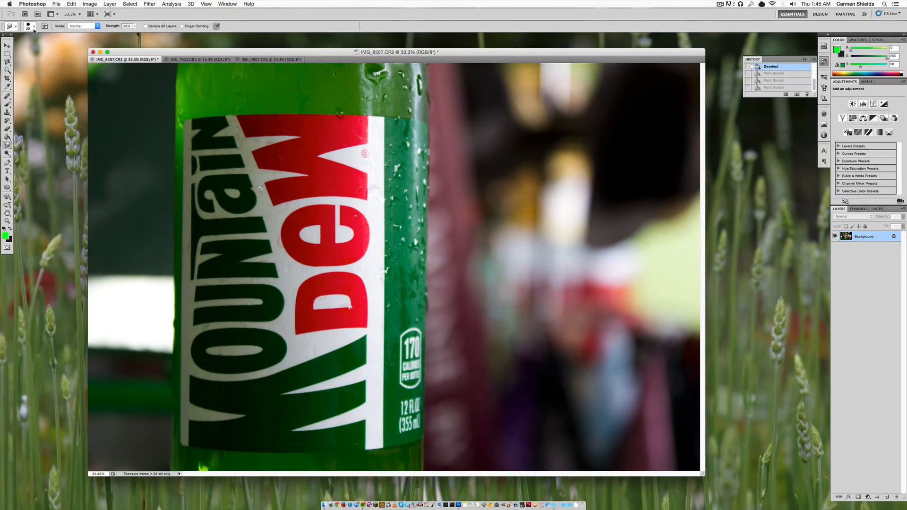
pyautogui.click(56, 50)
pyautogui.moveTo(20, 46); pyautogui.dragTo(50, 54)
pyautogui.moveTo(392, 208)
pyautogui.mouseDown()
pyautogui.moveTo(235, 226)
pyautogui.moveTo(526, 251)
pyautogui.moveTo(516, 277)
pyautogui.moveTo(172, 272)
pyautogui.moveTo(178, 166)
pyautogui.moveTo(430, 168)
pyautogui.mouseUp()
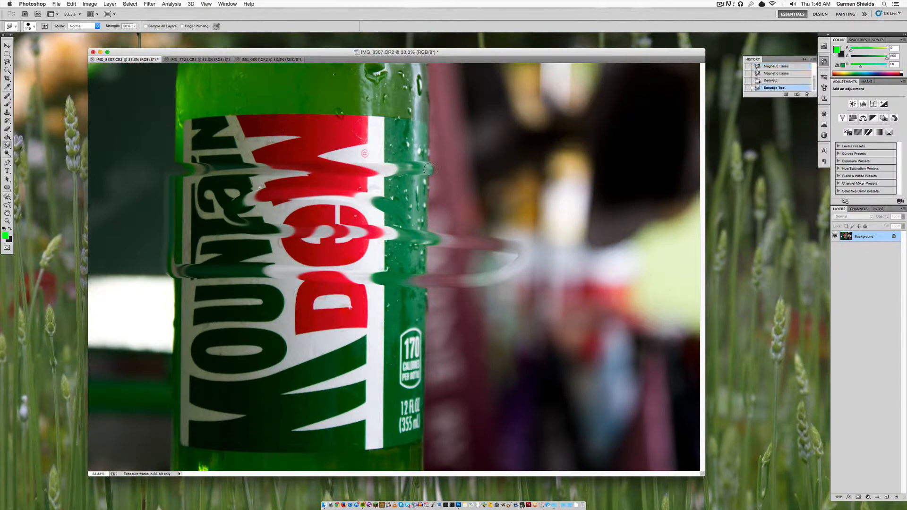
pyautogui.press('super+z')
# Enlarge the Blur tool's brush and blur part of the red lettering at 100% strength
pyautogui.moveTo(7, 145); pyautogui.dragTo(26, 145)
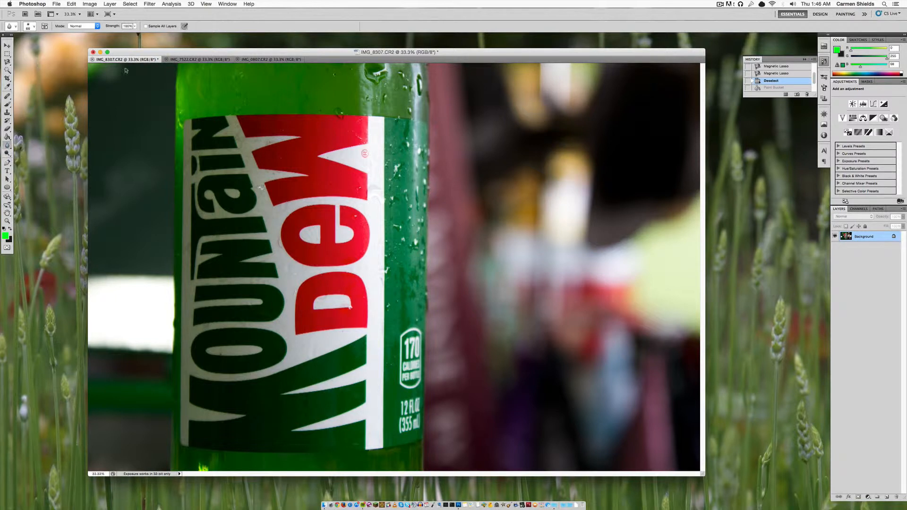
pyautogui.click(34, 27)
pyautogui.moveTo(38, 46); pyautogui.dragTo(67, 46)
pyautogui.moveTo(339, 187)
pyautogui.mouseDown()
pyautogui.moveTo(326, 189)
pyautogui.moveTo(361, 224)
pyautogui.moveTo(334, 216)
pyautogui.mouseUp()
pyautogui.click(135, 27)
pyautogui.click(135, 29)
# Compare the image with and without the blur strokes in the history, ending on the Deselect state
pyautogui.click(785, 74)
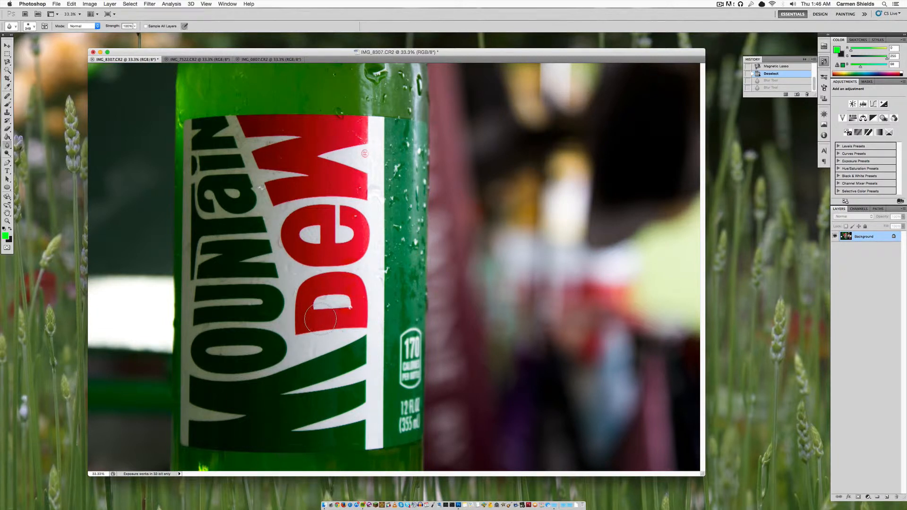
pyautogui.click(793, 80)
pyautogui.click(781, 80)
pyautogui.click(769, 88)
pyautogui.click(768, 81)
# Trace part of the red W's edge with the Pen tool and return to the Deselect state in the history
pyautogui.click(7, 153)
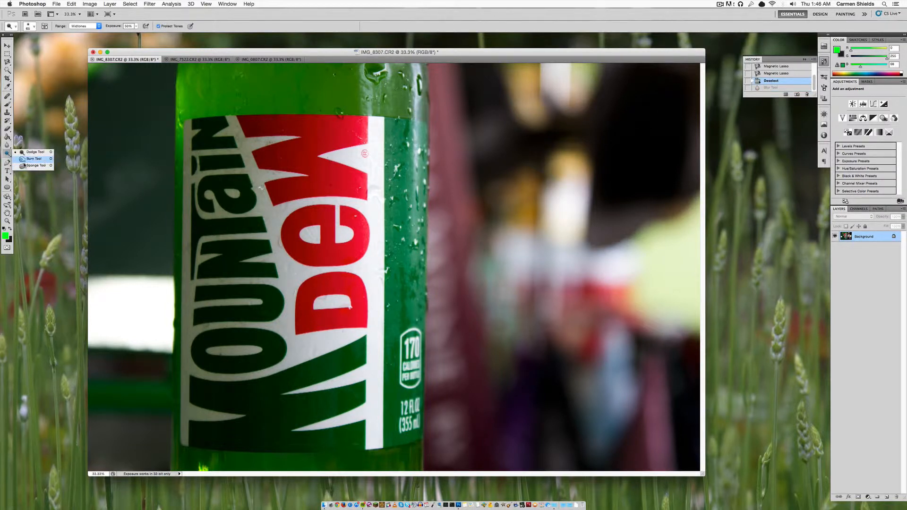
pyautogui.click(6, 163)
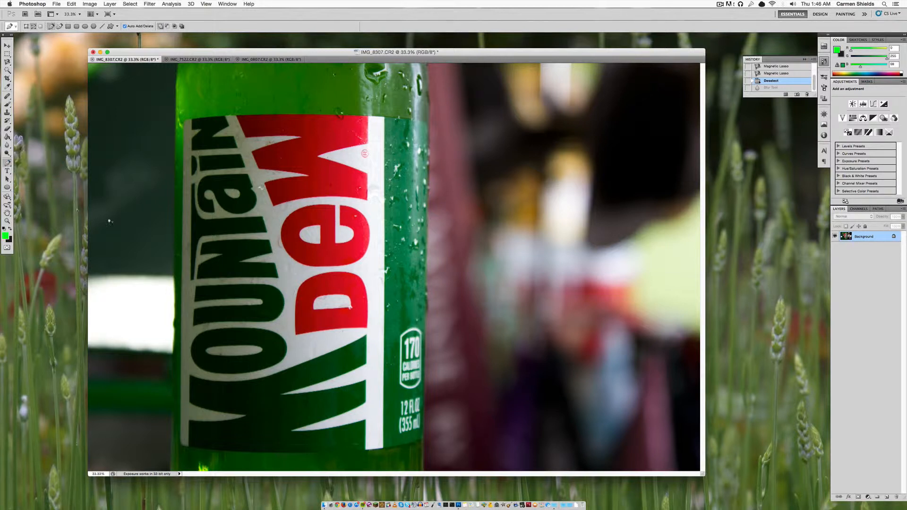
pyautogui.click(236, 119)
pyautogui.click(246, 138)
pyautogui.click(301, 138)
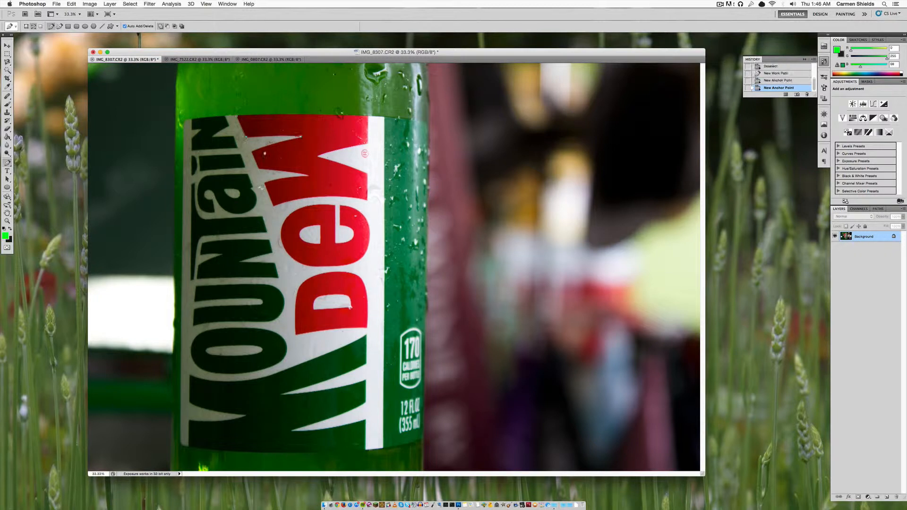
pyautogui.click(259, 170)
pyautogui.click(259, 170)
pyautogui.scroll(5, 781, 80)
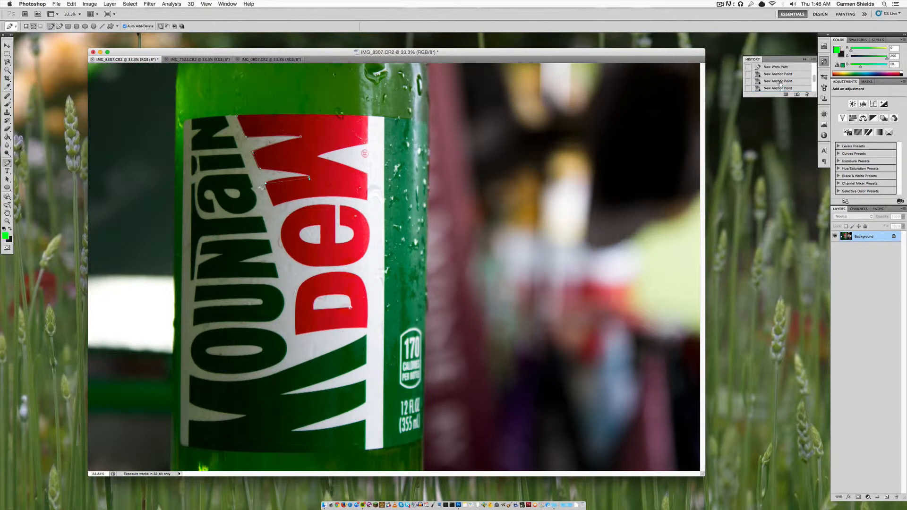
pyautogui.scroll(1, 780, 80)
pyautogui.click(777, 79)
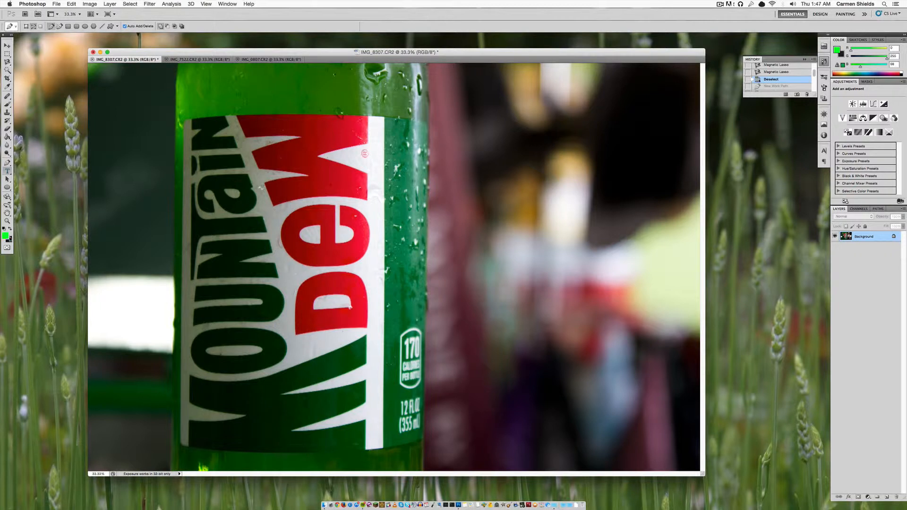
# Add the text "Test123" across the lower part of the bottle photo and delete its layer
pyautogui.click(7, 171)
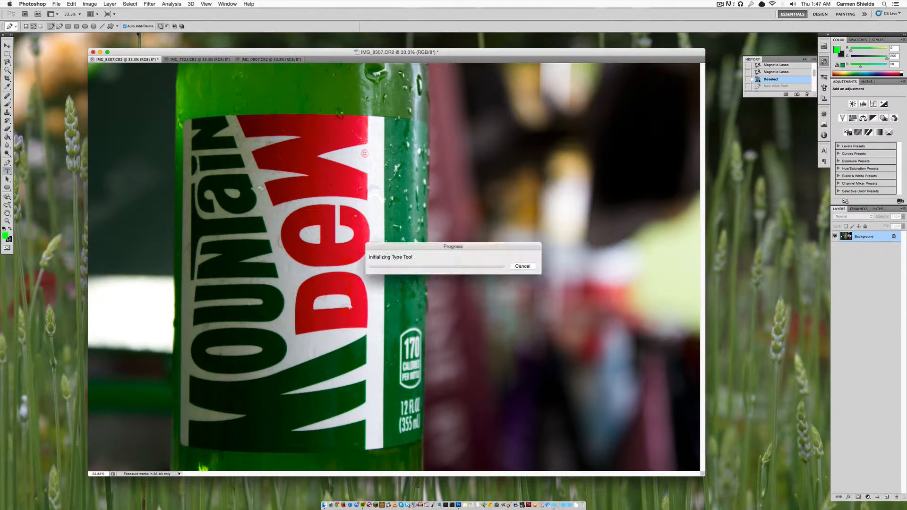
pyautogui.click(253, 417)
pyautogui.write('Test123')
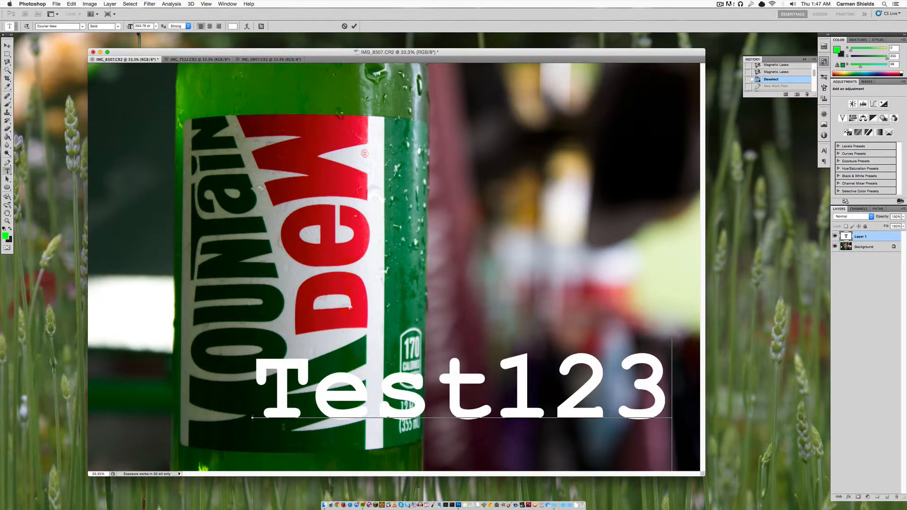
pyautogui.click(7, 54)
pyautogui.click(898, 496)
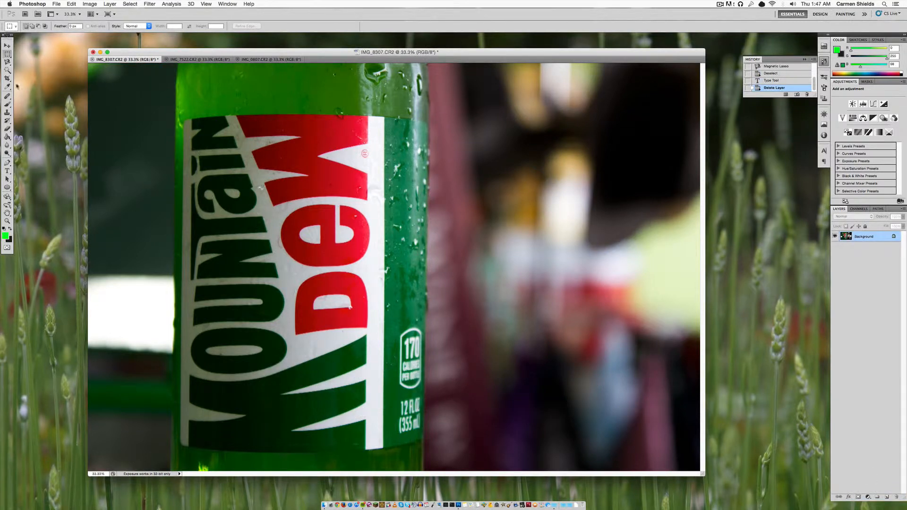
# Draw an ellipse path over the bottle's edge and the background, and undo it in the history
pyautogui.click(7, 179)
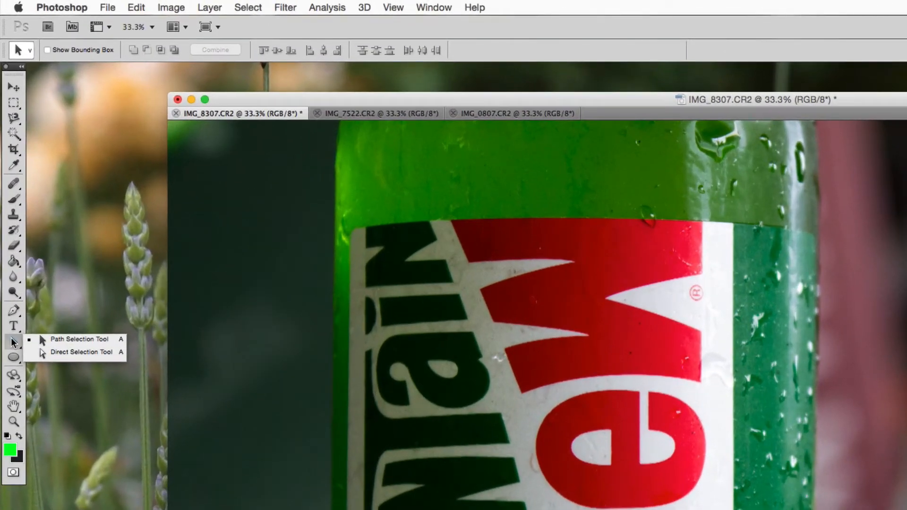
pyautogui.click(14, 358)
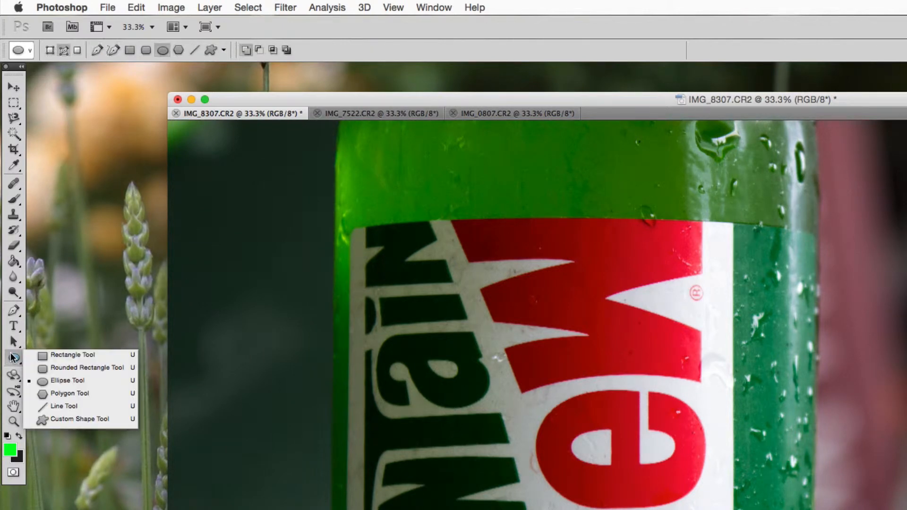
pyautogui.moveTo(590, 235); pyautogui.dragTo(695, 389)
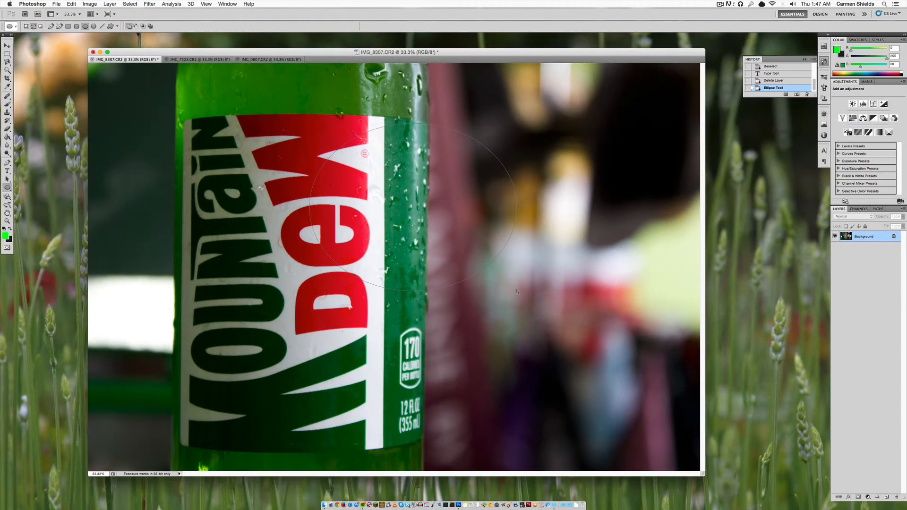
pyautogui.click(791, 81)
# Draw two overlapping green ellipses as shape layers over the bottle and undo both in the history
pyautogui.click(25, 27)
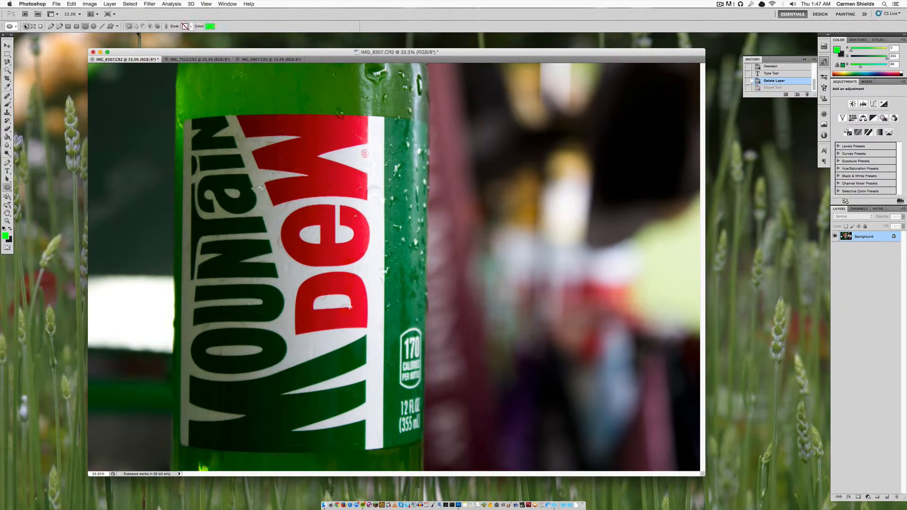
pyautogui.moveTo(241, 101); pyautogui.dragTo(474, 286)
pyautogui.moveTo(581, 193); pyautogui.dragTo(354, 415)
pyautogui.click(779, 75)
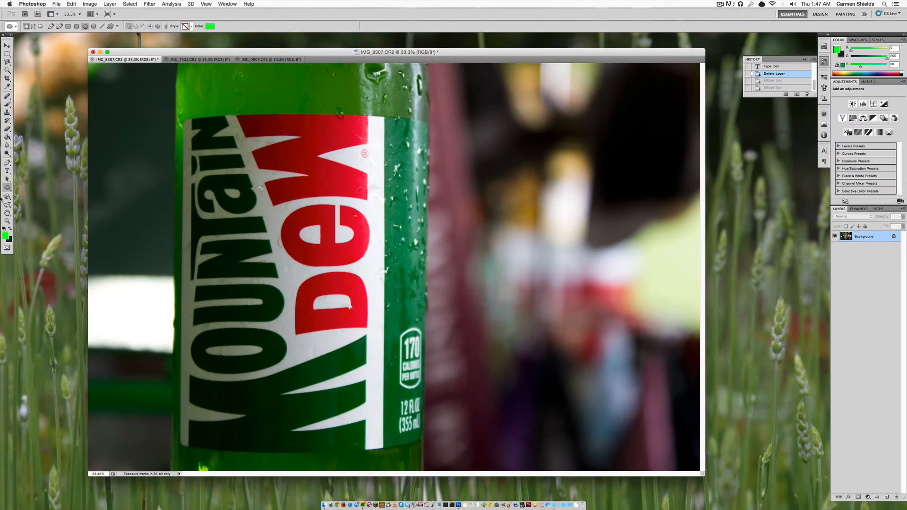
# Try the Zoom tool on the bottle label and look at the Mini Bridge file browser
pyautogui.click(7, 222)
pyautogui.moveTo(218, 170); pyautogui.dragTo(233, 139)
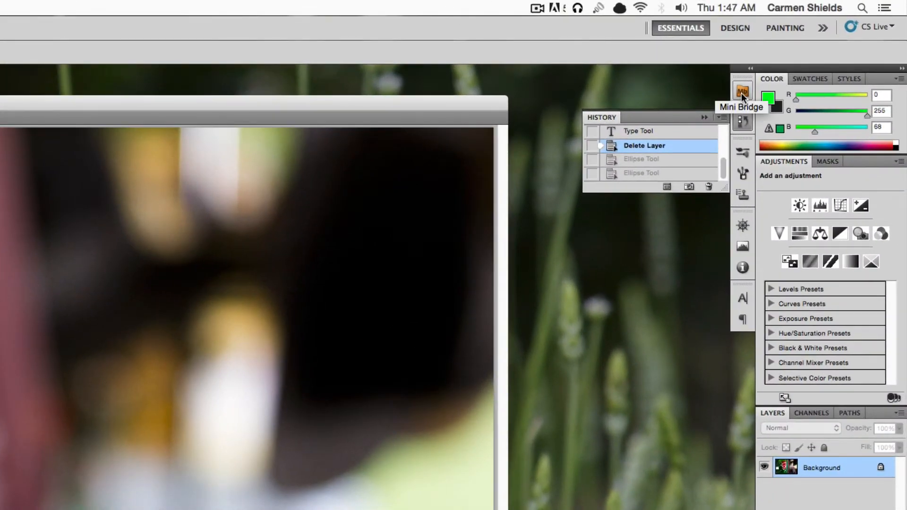
pyautogui.click(742, 93)
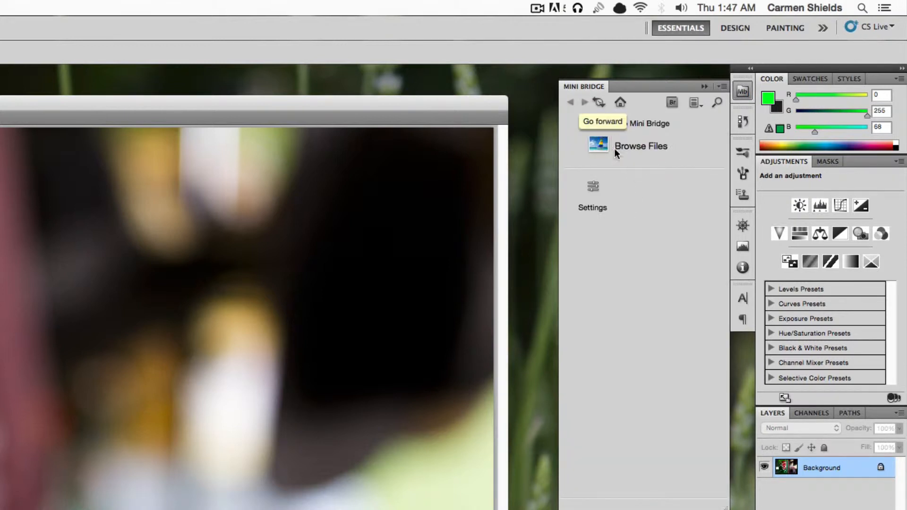
pyautogui.click(742, 97)
# Compare an early history state with the Delete Layer state, ending on Delete Layer
pyautogui.click(743, 121)
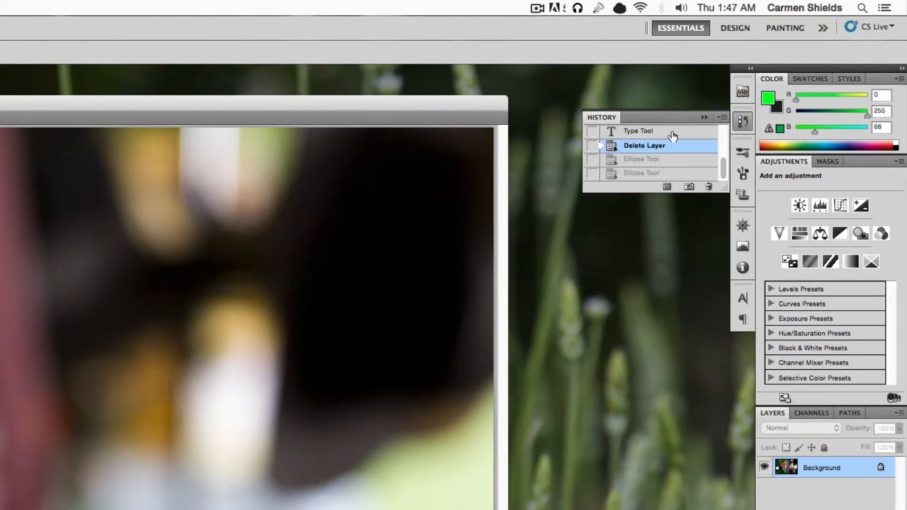
pyautogui.scroll(10, 629, 147)
pyautogui.click(634, 153)
pyautogui.scroll(-10, 633, 154)
pyautogui.click(642, 149)
# Look through the brush presets, the brush tip settings and the clone source options
pyautogui.click(745, 152)
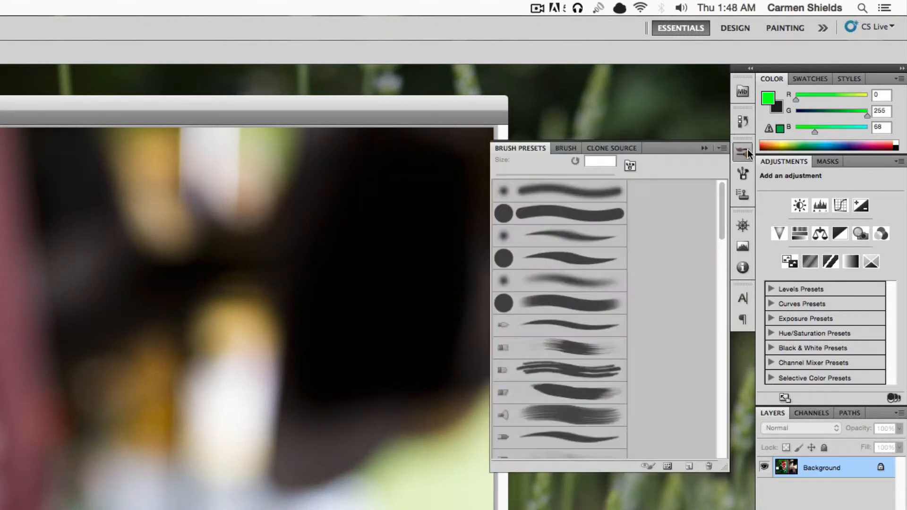
pyautogui.click(562, 148)
pyautogui.click(609, 146)
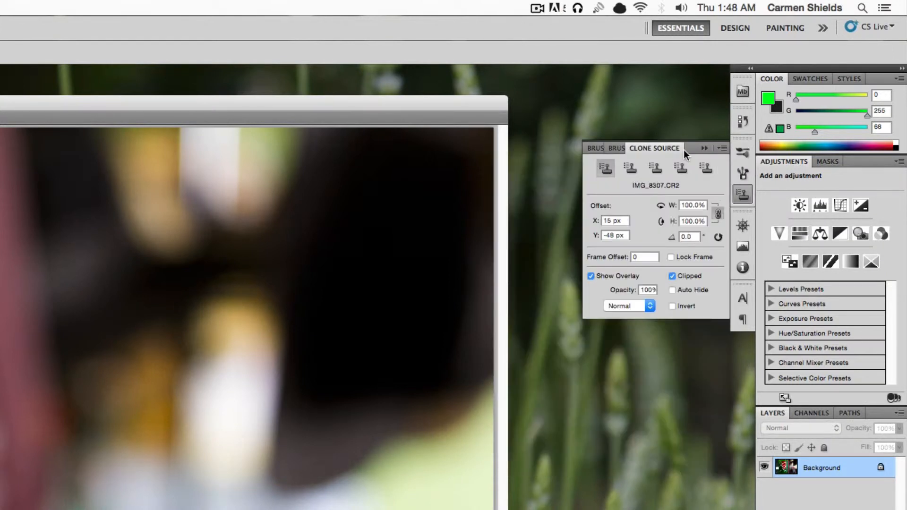
pyautogui.click(600, 150)
pyautogui.click(735, 173)
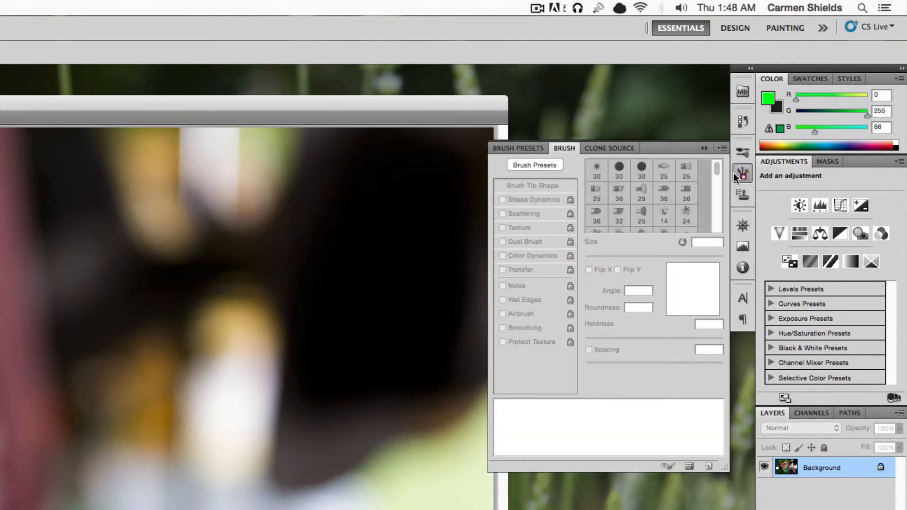
pyautogui.click(744, 194)
# Look at the image's Navigator preview, its histogram and its color and position info
pyautogui.click(743, 225)
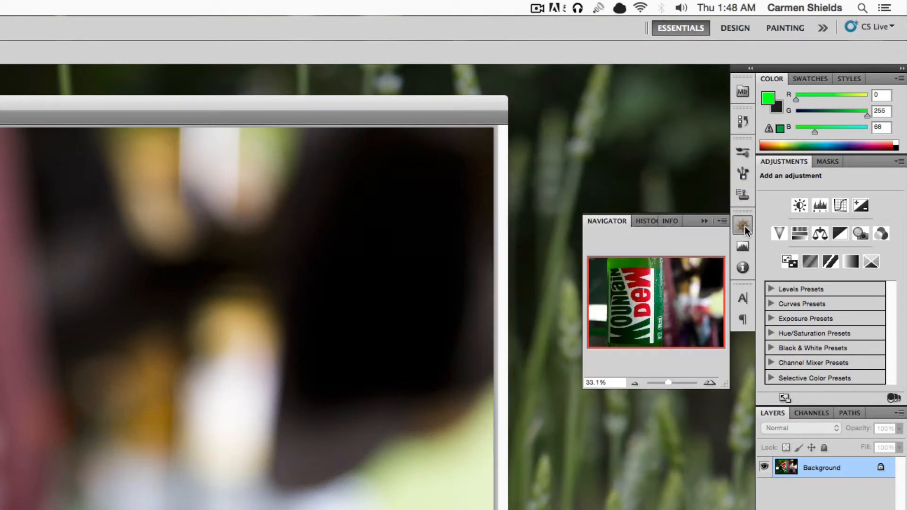
pyautogui.click(638, 221)
pyautogui.click(668, 221)
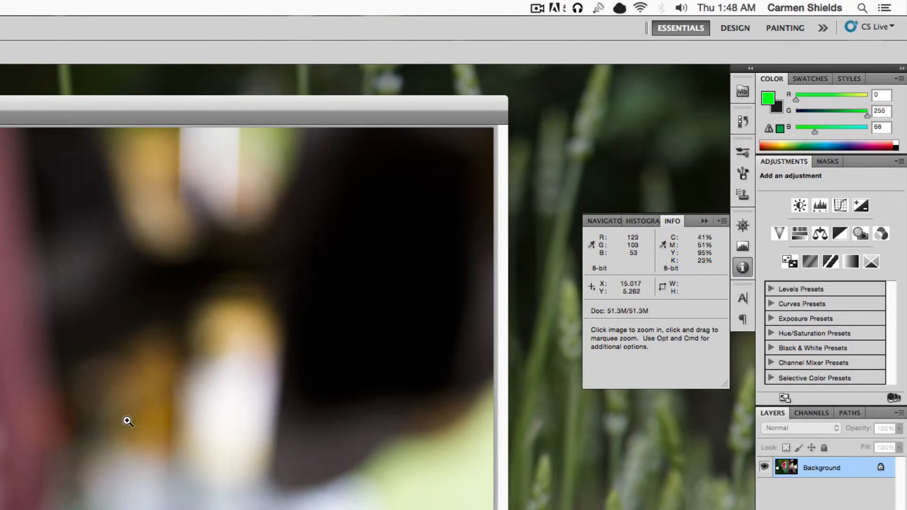
# Bring up the character settings and add the text "Test" over the bottle label
pyautogui.click(743, 298)
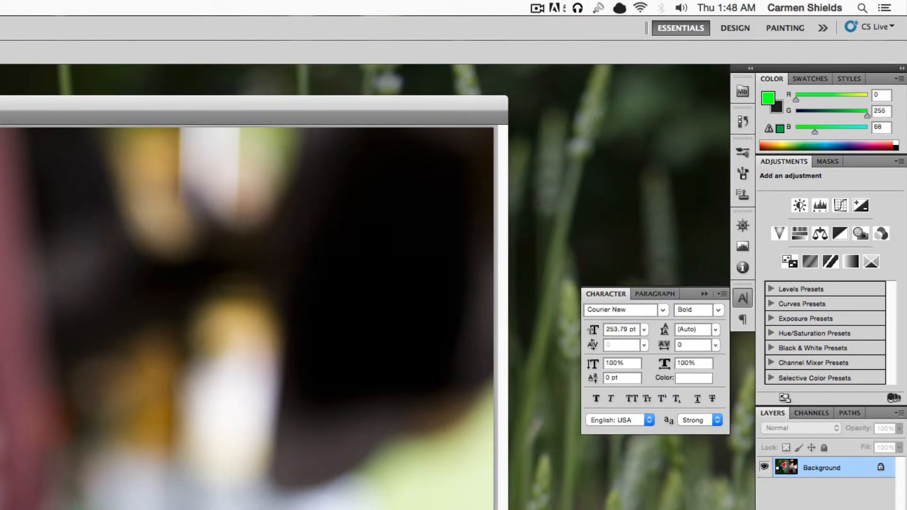
pyautogui.click(0, 497)
pyautogui.write('Test')
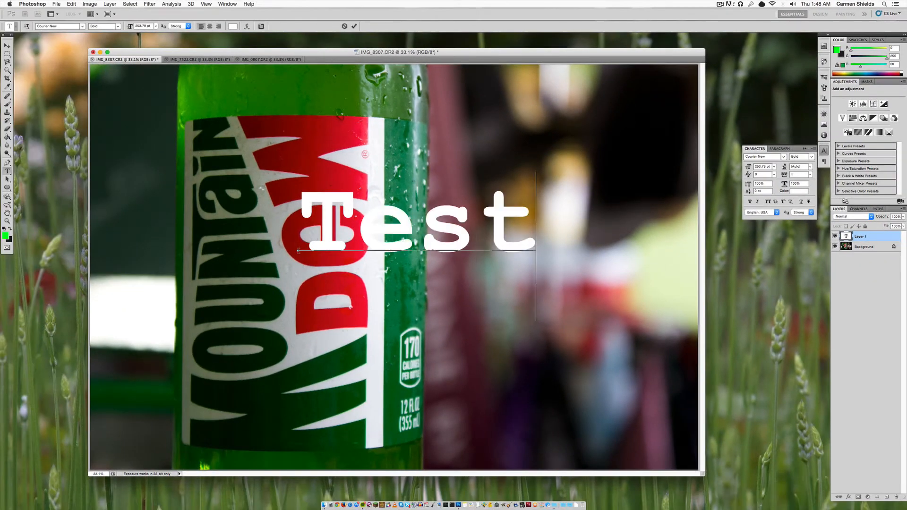
# Select the word "Test", try a leading of 12 pt and reset the leading to Auto
pyautogui.doubleClick(489, 238)
pyautogui.click(810, 167)
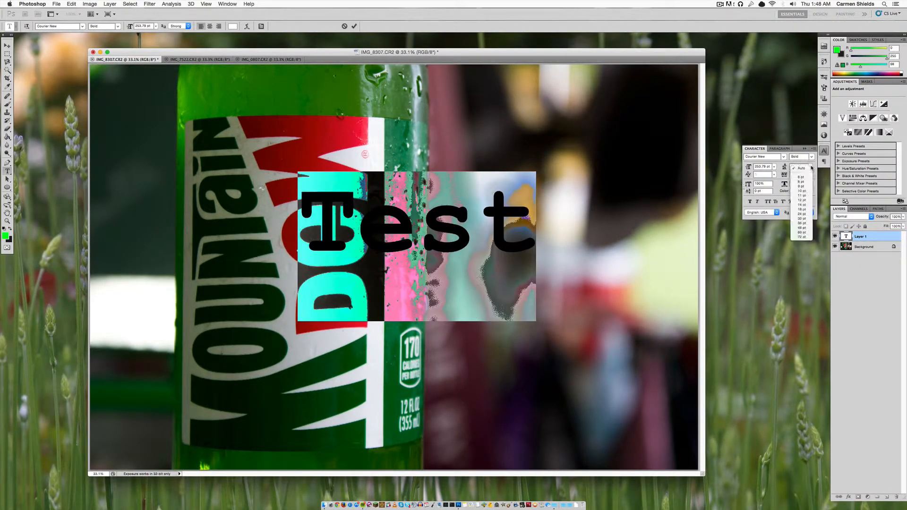
pyautogui.click(805, 199)
pyautogui.click(806, 168)
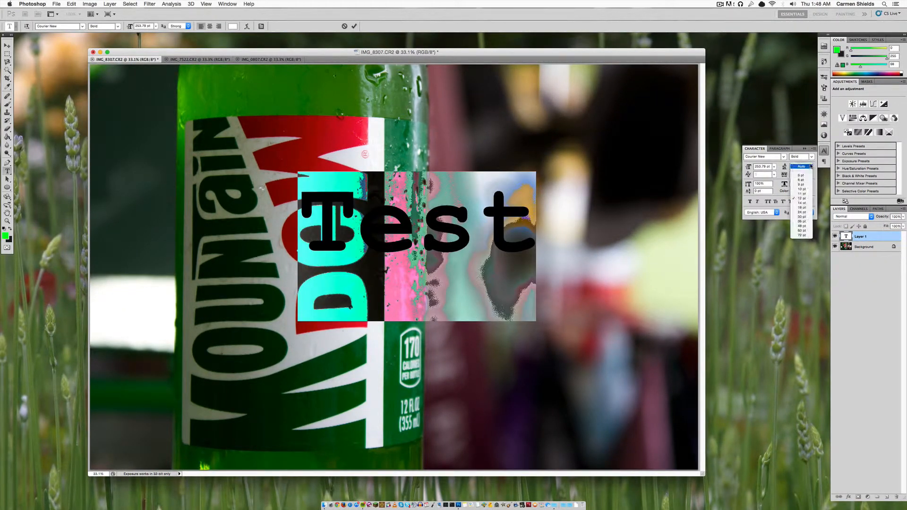
pyautogui.click(806, 168)
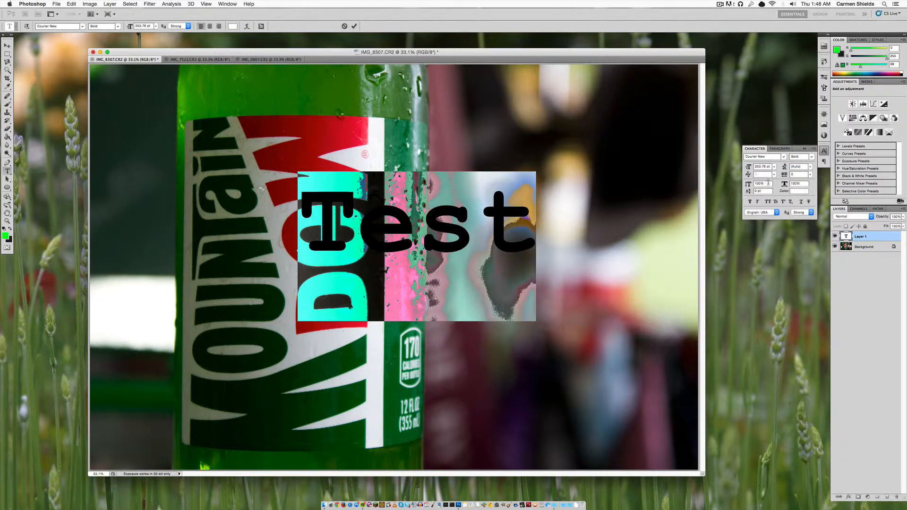
# Try tracking values of 25 and 200 on the selected text and reset the tracking to 0
pyautogui.click(811, 175)
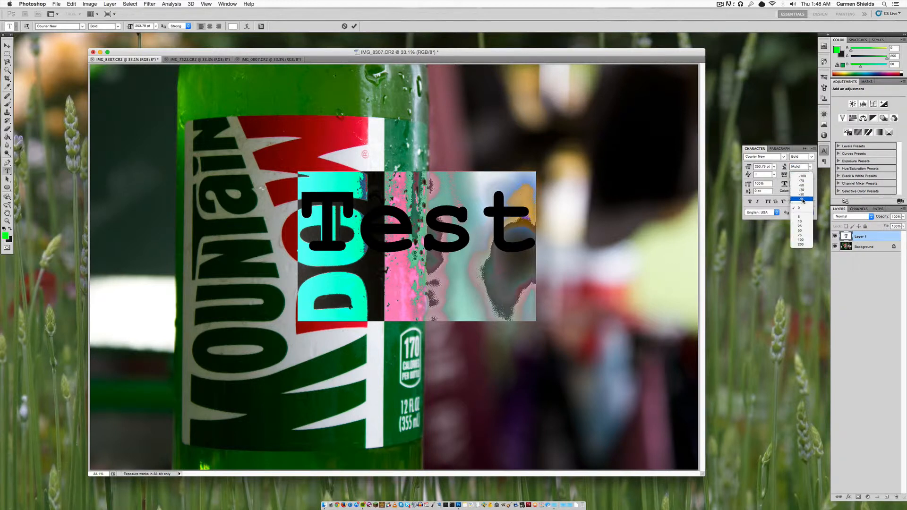
pyautogui.click(805, 227)
pyautogui.click(811, 174)
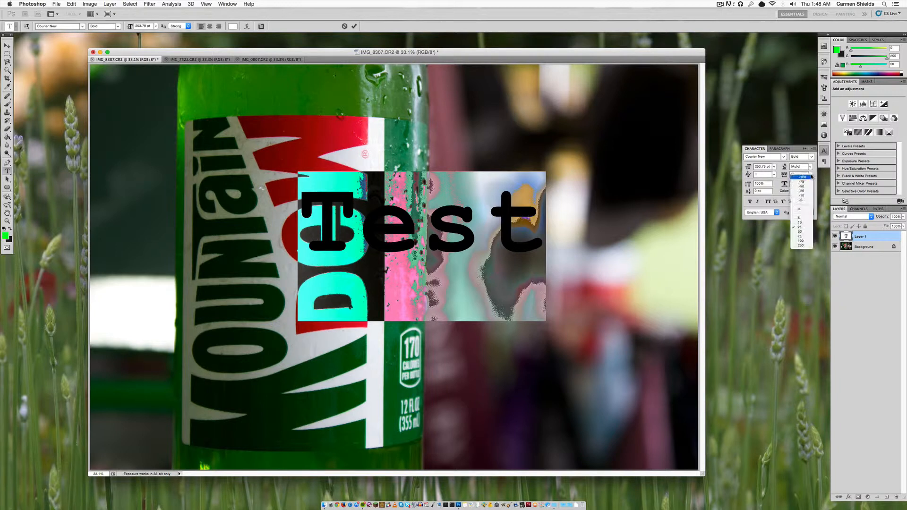
pyautogui.click(801, 246)
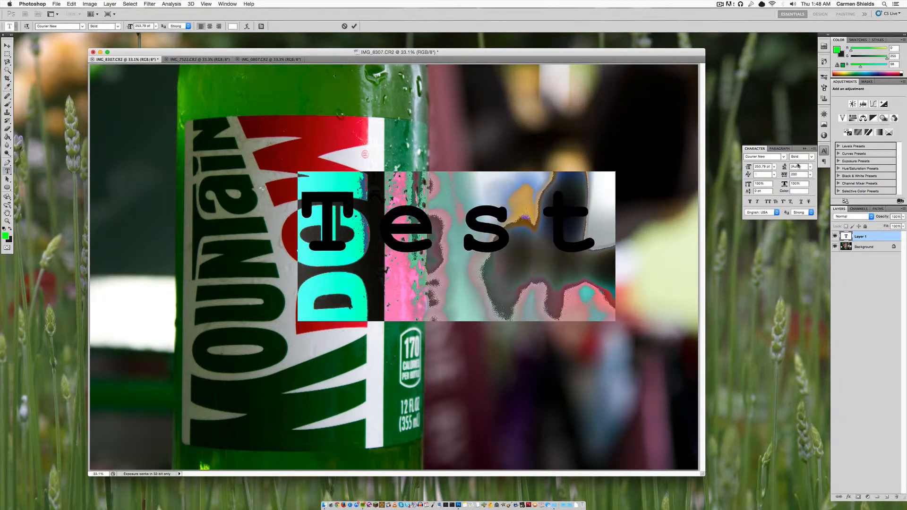
pyautogui.click(811, 175)
pyautogui.click(805, 212)
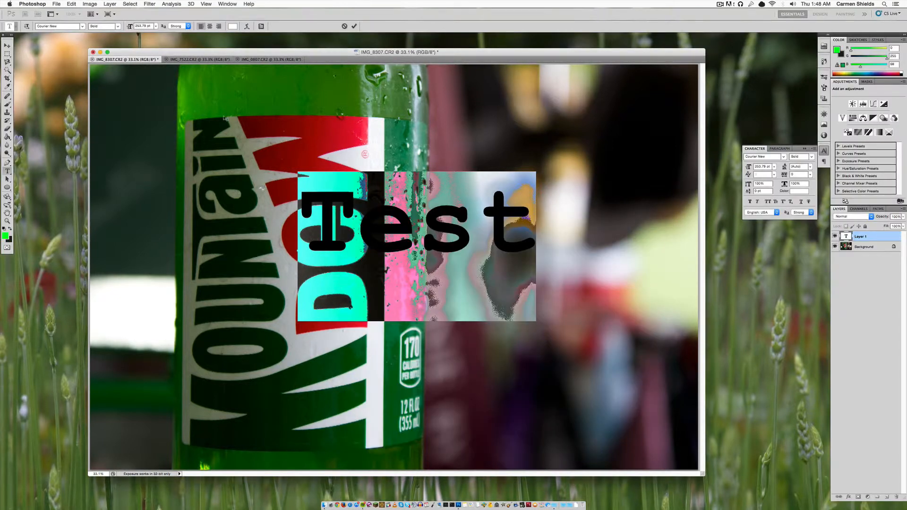
# Delete the Test text layer and look over the paragraph settings
pyautogui.click(7, 54)
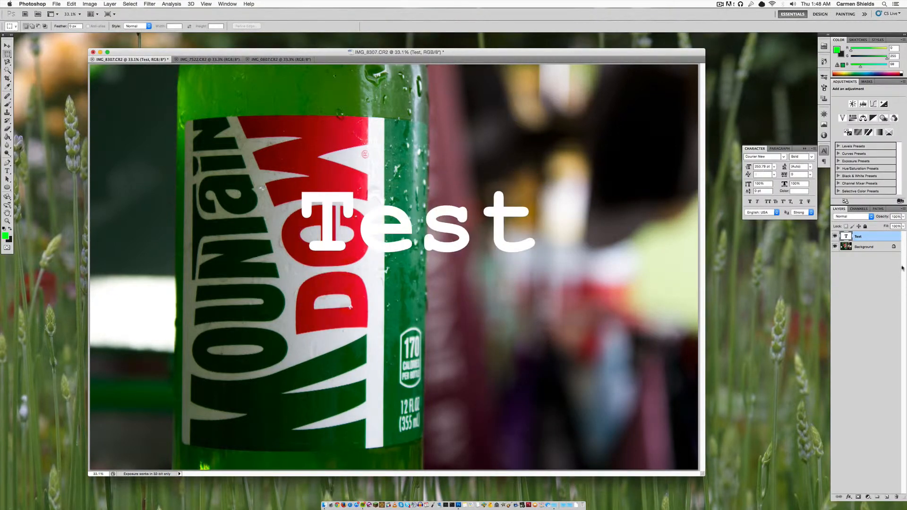
pyautogui.moveTo(886, 240); pyautogui.dragTo(896, 497)
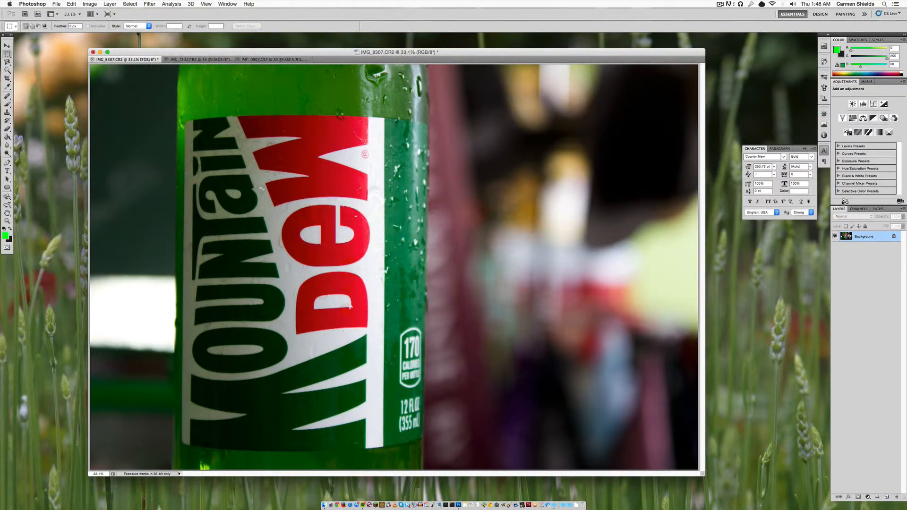
pyautogui.click(825, 162)
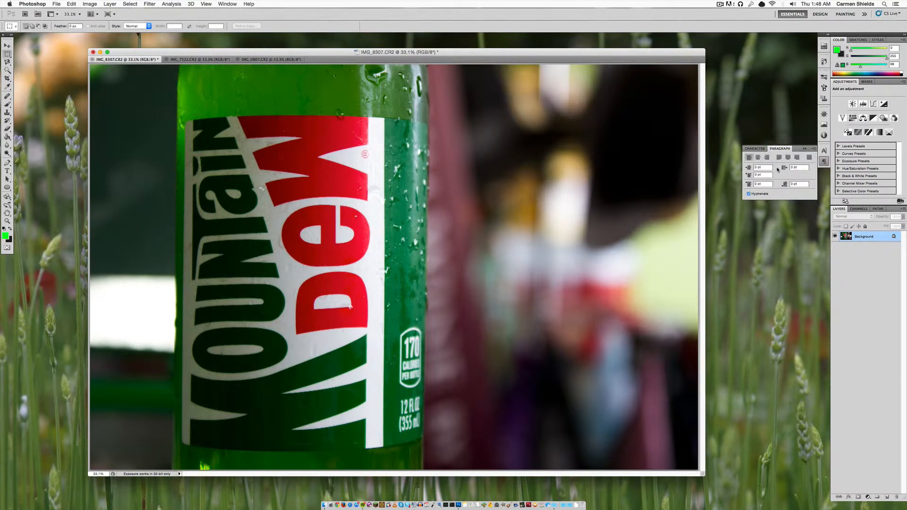
pyautogui.click(825, 161)
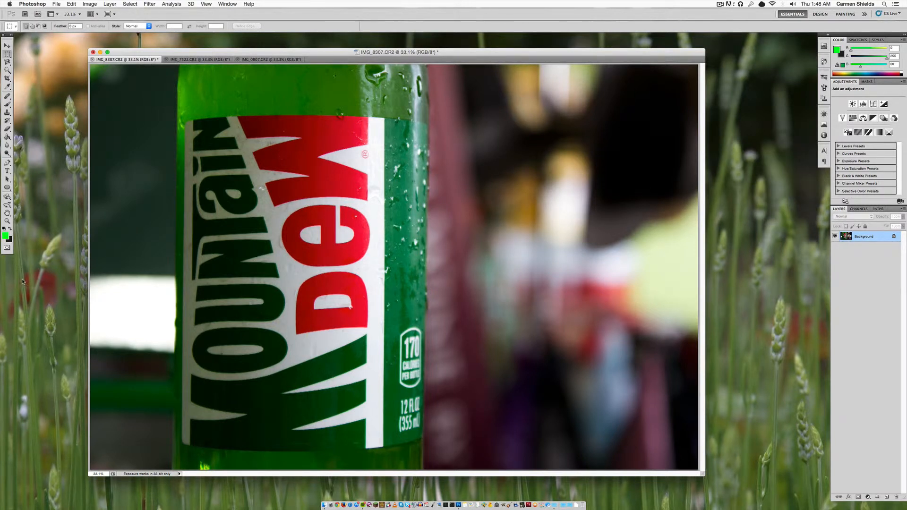
# Set the foreground color to a muted orange, about RGB 182, 143, 89, and return to the Marquee tool
pyautogui.click(5, 236)
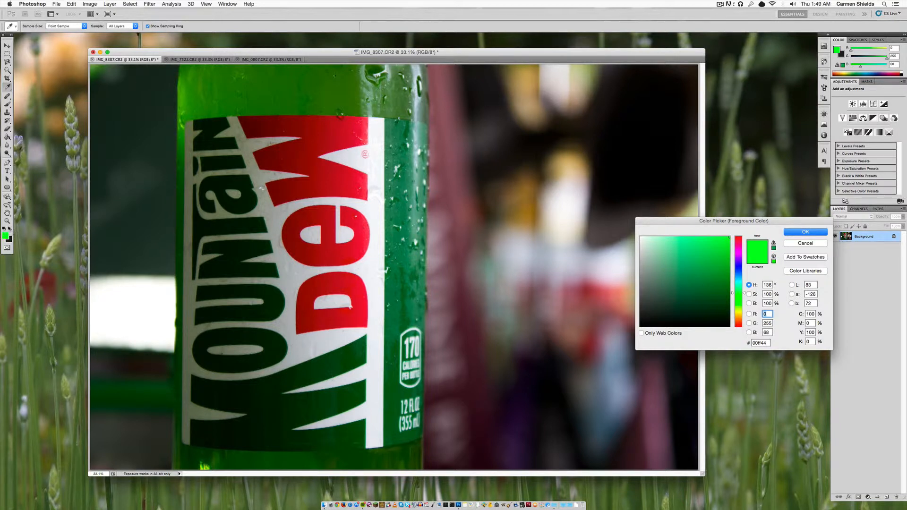
pyautogui.moveTo(680, 227); pyautogui.dragTo(360, 219)
pyautogui.moveTo(419, 261); pyautogui.dragTo(419, 312)
pyautogui.click(384, 255)
pyautogui.moveTo(384, 255)
pyautogui.mouseDown()
pyautogui.moveTo(398, 229)
pyautogui.moveTo(367, 254)
pyautogui.mouseUp()
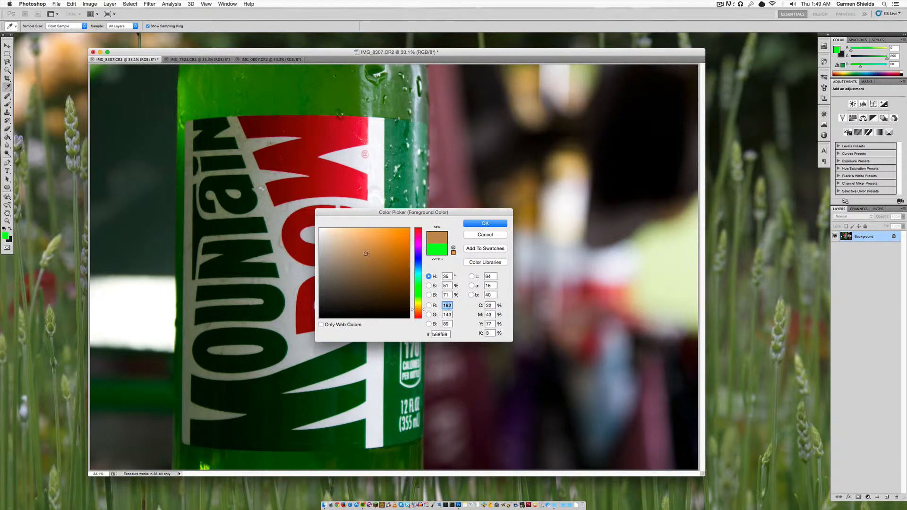
pyautogui.click(485, 223)
pyautogui.press('m')
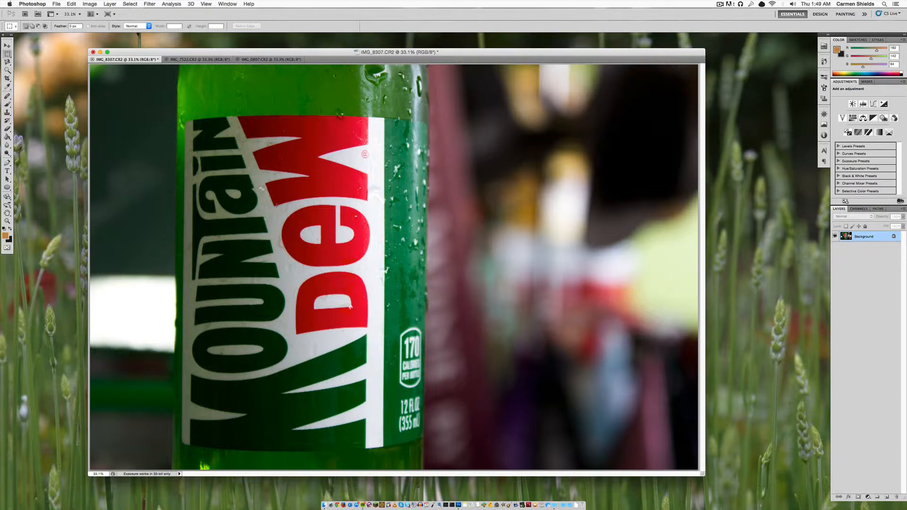
# Switch to the IMG_7522.CR2 waterfall photo
pyautogui.click(201, 60)
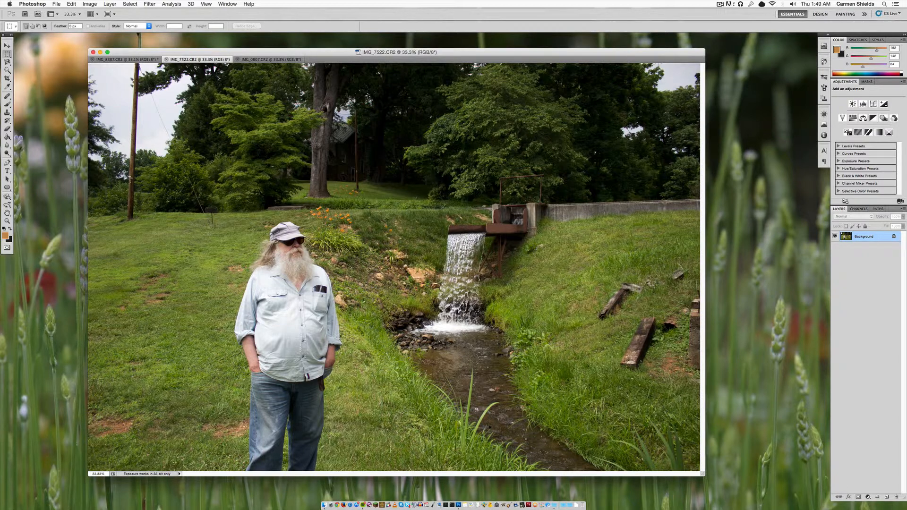
# Try a Black & White adjustment with Reds -5, Yellows 10, Greens 53, Cyans -122, Blues -137 and Magentas -200
pyautogui.click(82, 3)
pyautogui.moveTo(137, 26)
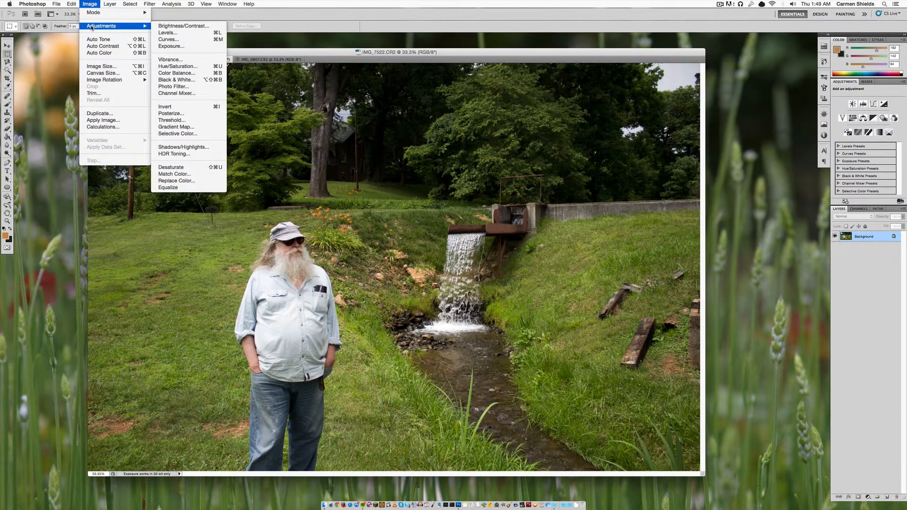
pyautogui.click(175, 80)
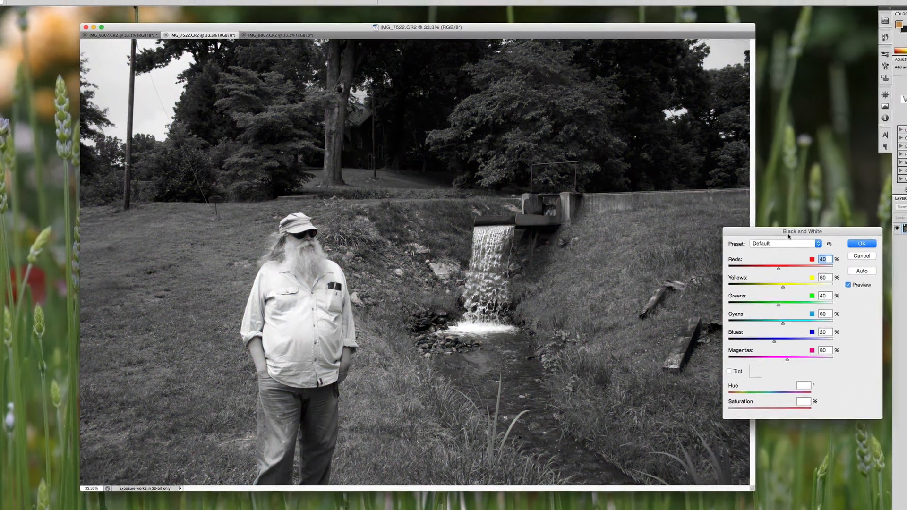
pyautogui.moveTo(742, 240); pyautogui.dragTo(639, 286)
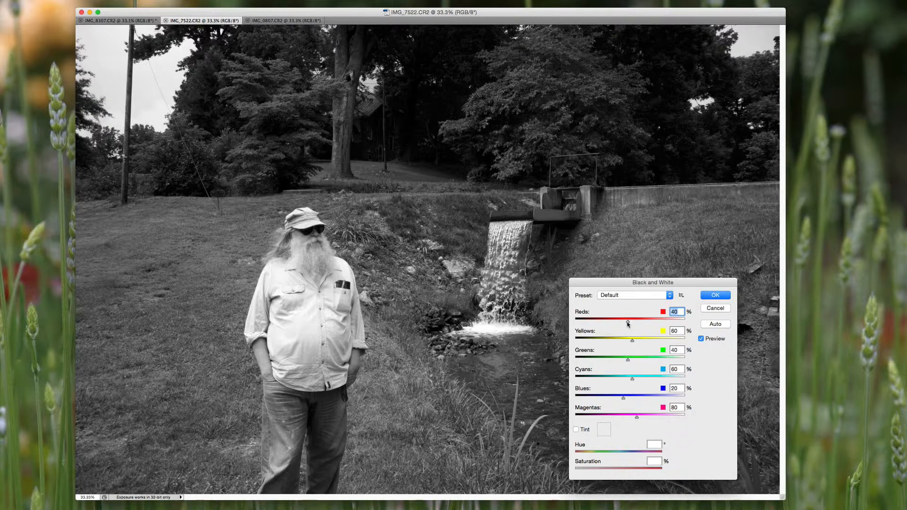
pyautogui.moveTo(628, 324)
pyautogui.mouseDown()
pyautogui.moveTo(599, 325)
pyautogui.moveTo(660, 326)
pyautogui.moveTo(581, 330)
pyautogui.moveTo(611, 330)
pyautogui.moveTo(601, 344)
pyautogui.moveTo(629, 344)
pyautogui.moveTo(603, 361)
pyautogui.moveTo(630, 358)
pyautogui.moveTo(618, 322)
pyautogui.mouseUp()
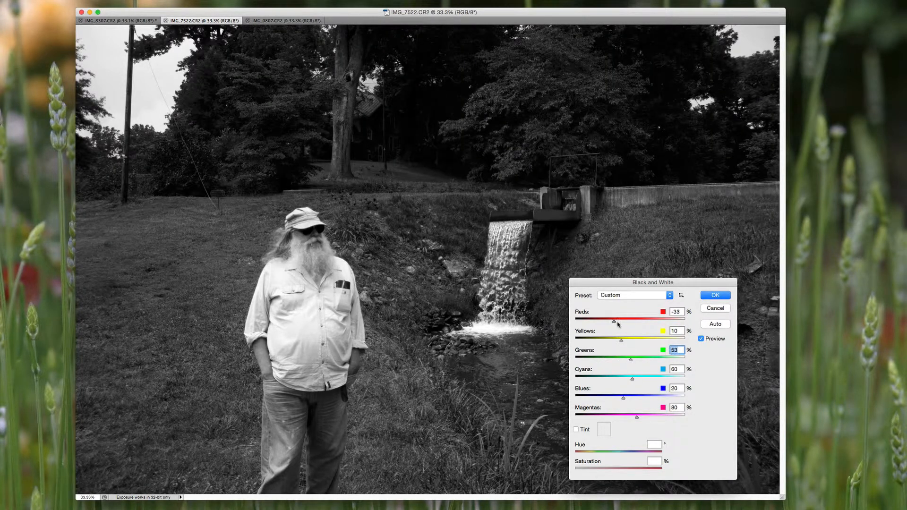
pyautogui.moveTo(632, 379); pyautogui.dragTo(542, 425)
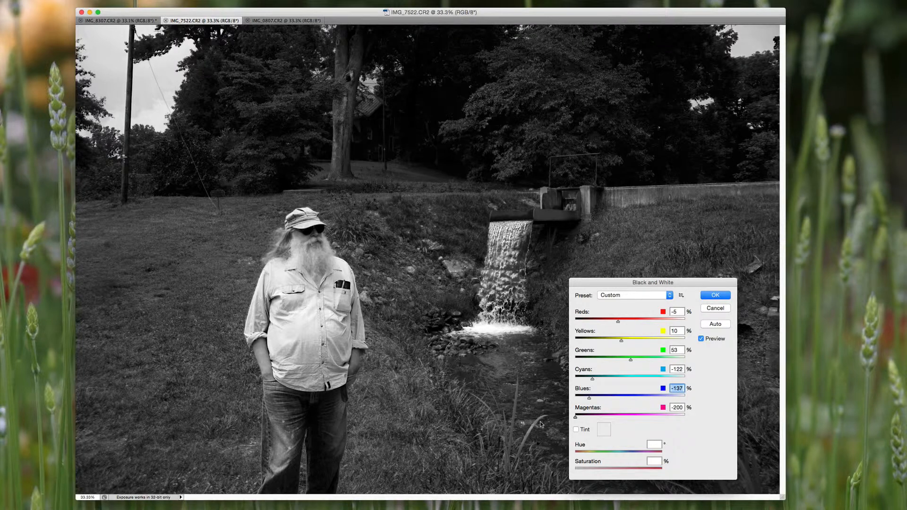
# Toggle the Black & White tint on and off to preview a sepia look, and cancel the adjustment
pyautogui.click(576, 431)
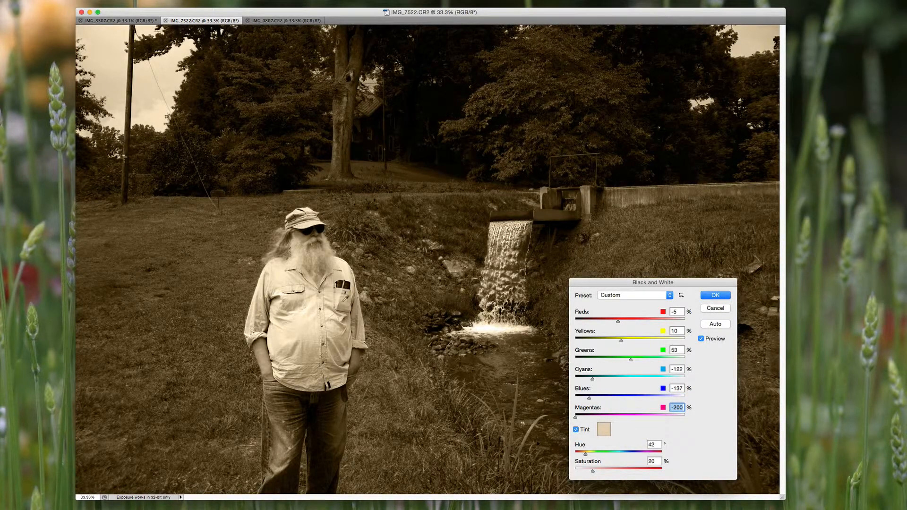
pyautogui.click(576, 430)
pyautogui.click(576, 430)
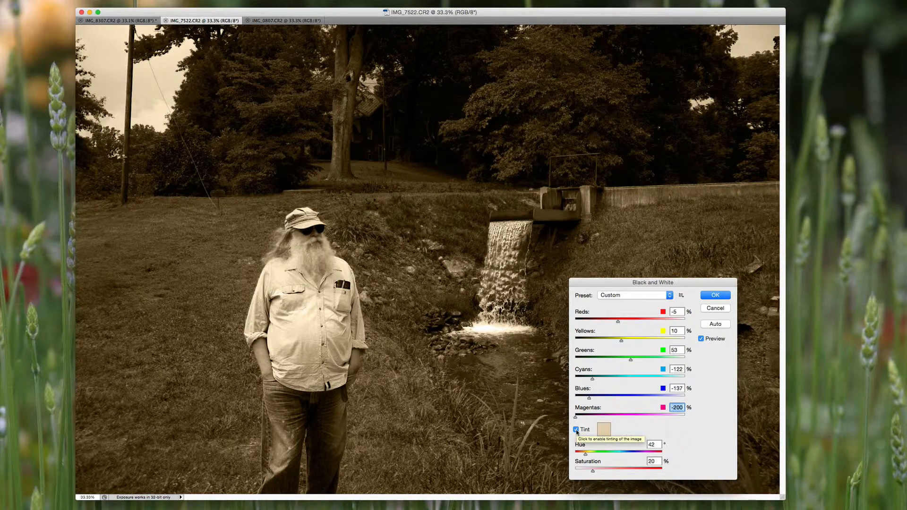
pyautogui.click(577, 430)
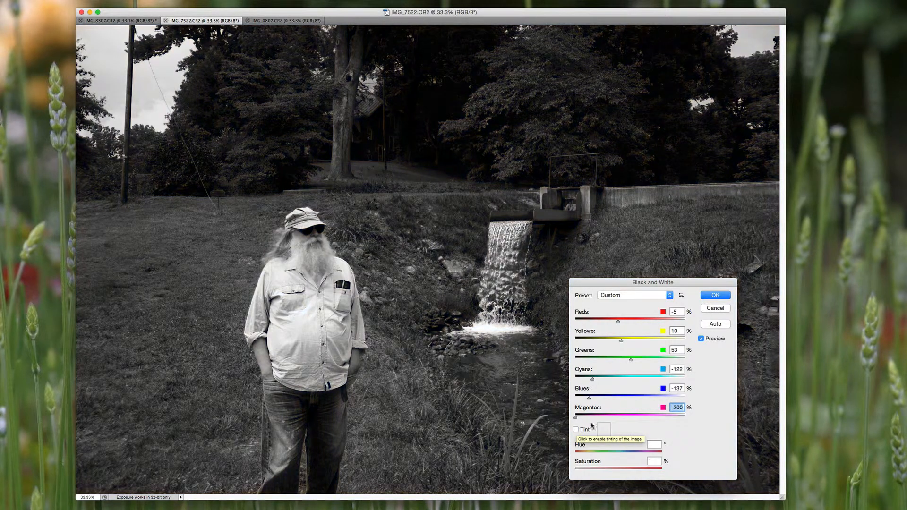
pyautogui.click(715, 308)
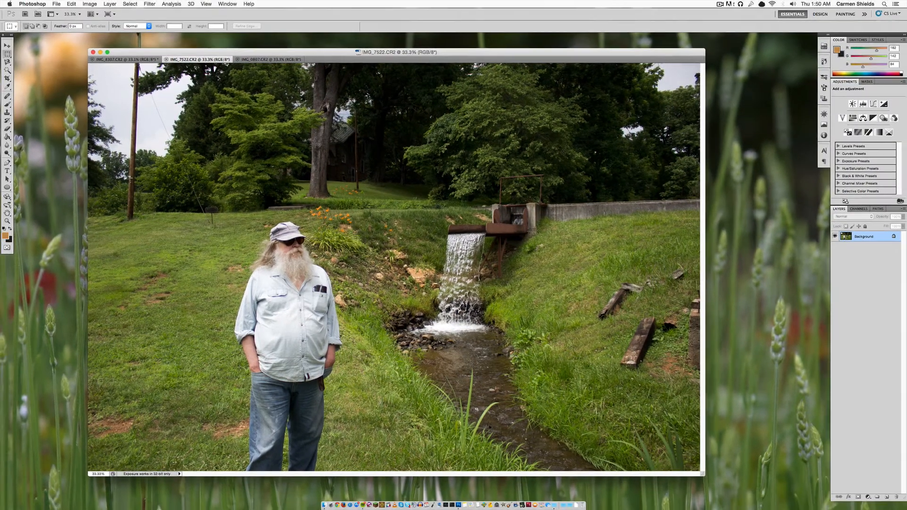
# Apply a Hue/Saturation adjustment with a hue of -31, trying Colorize but leaving it off
pyautogui.click(90, 4)
pyautogui.moveTo(95, 26)
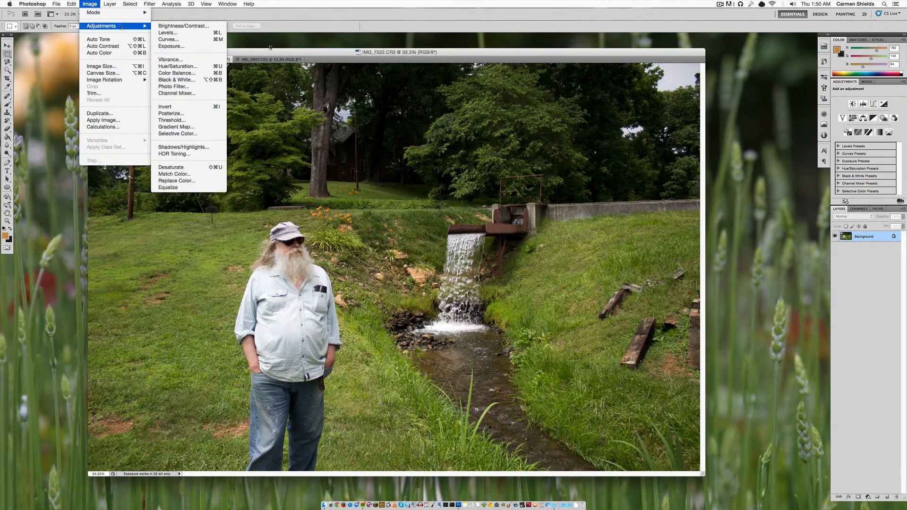
pyautogui.click(169, 66)
pyautogui.moveTo(700, 303); pyautogui.dragTo(688, 305)
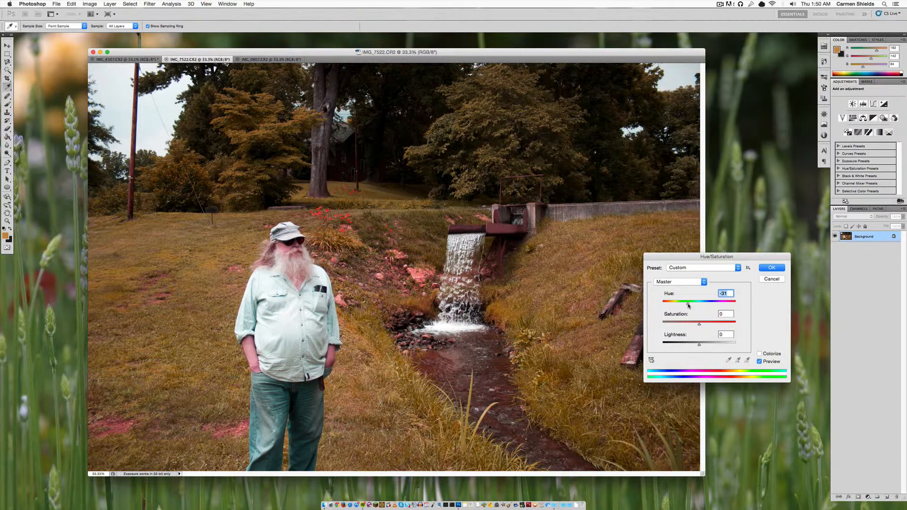
pyautogui.click(759, 354)
pyautogui.click(759, 354)
pyautogui.click(772, 268)
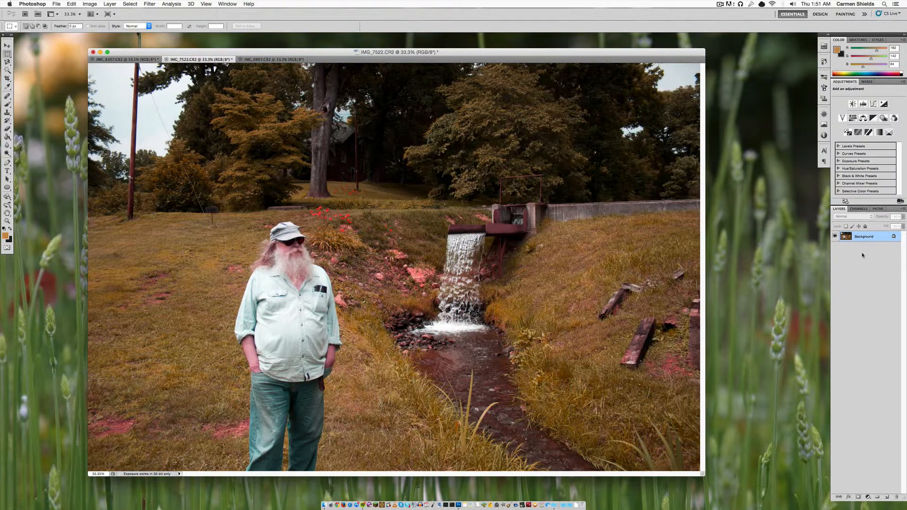
# Add a Curves adjustment layer above the background and set it to edit the Red channel
pyautogui.click(868, 498)
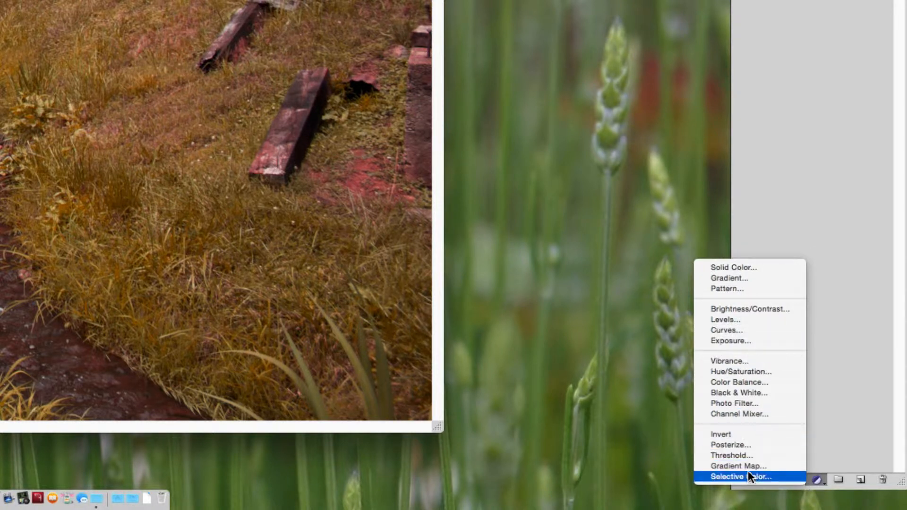
pyautogui.click(750, 329)
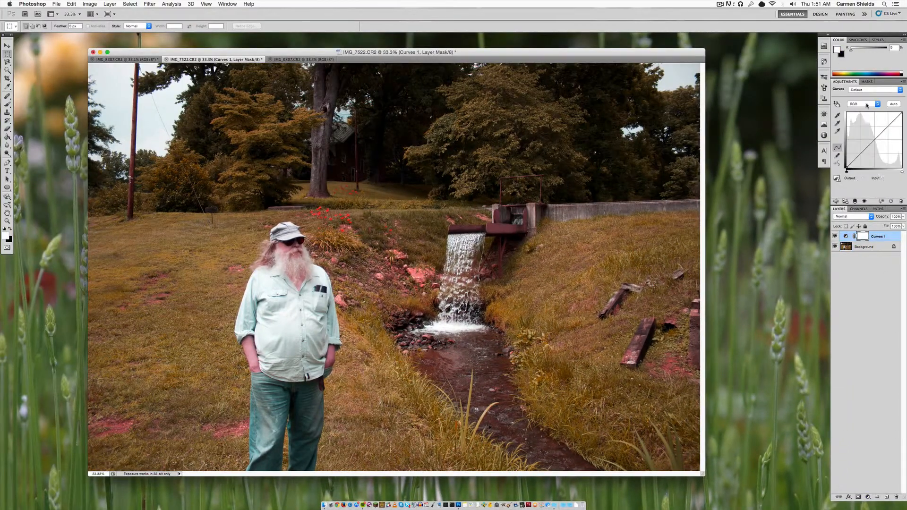
pyautogui.click(867, 105)
pyautogui.click(865, 113)
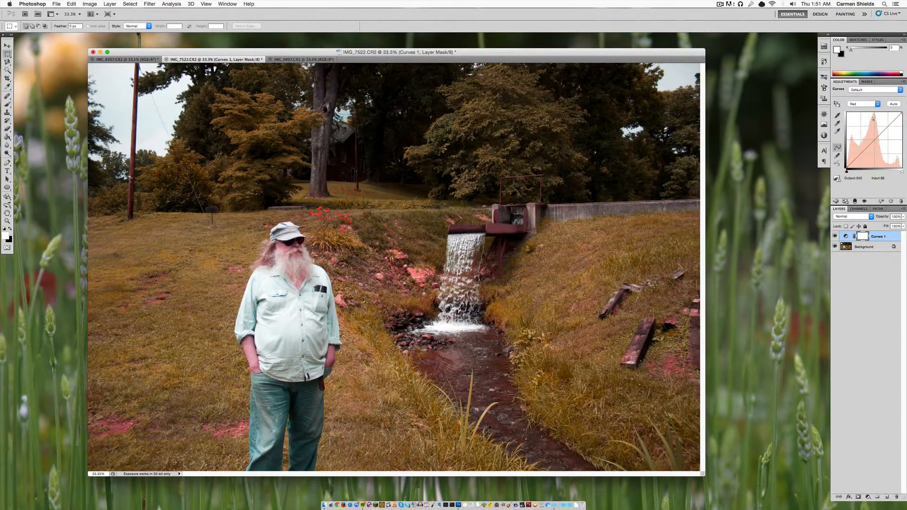
pyautogui.click(868, 497)
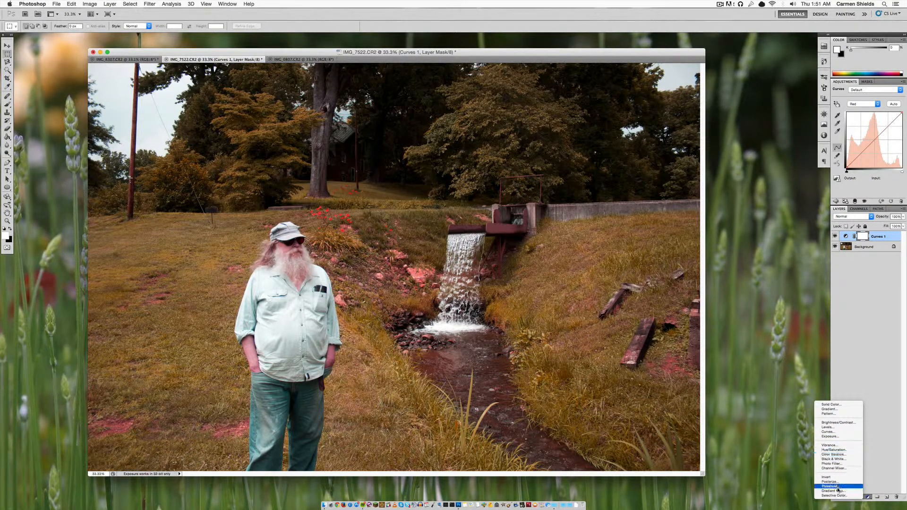
pyautogui.click(864, 358)
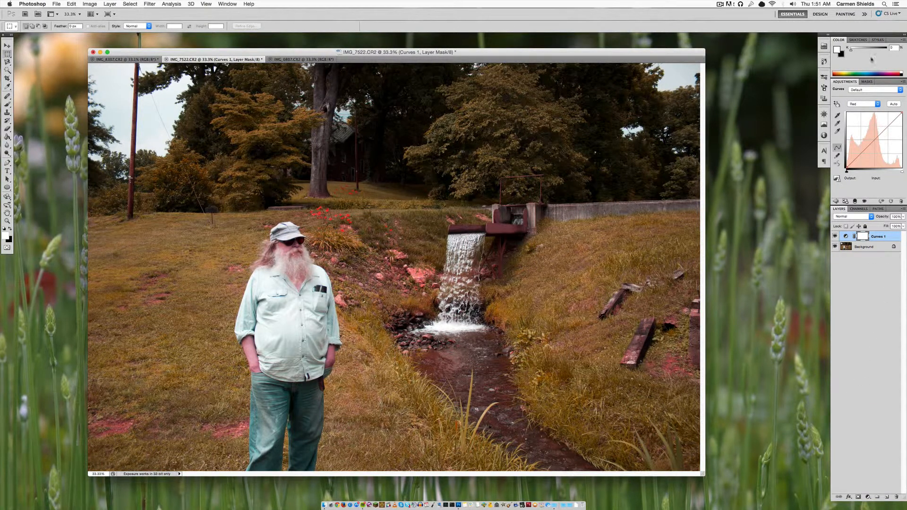
# Shape the Red channel curve into an S by lowering its shadows and raising its highlights
pyautogui.click(861, 104)
pyautogui.click(866, 105)
pyautogui.click(894, 113)
pyautogui.moveTo(863, 155); pyautogui.dragTo(862, 161)
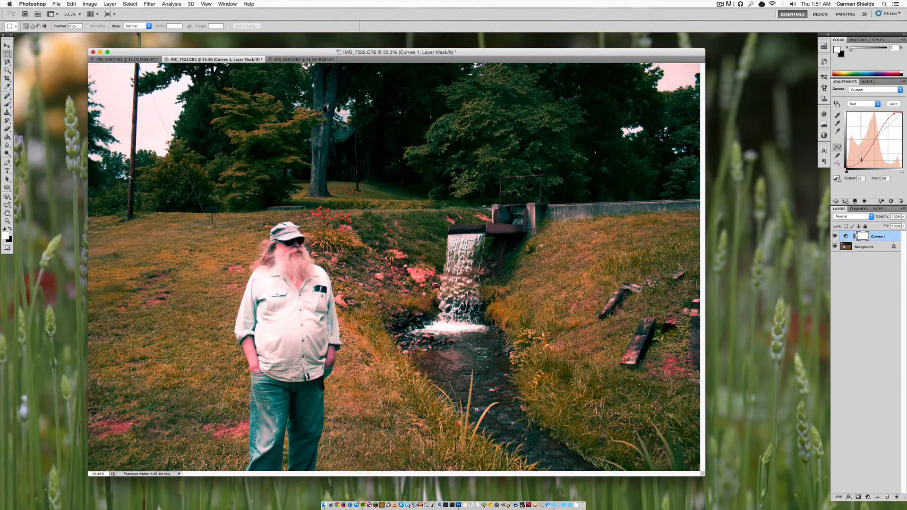
pyautogui.moveTo(894, 114); pyautogui.dragTo(893, 117)
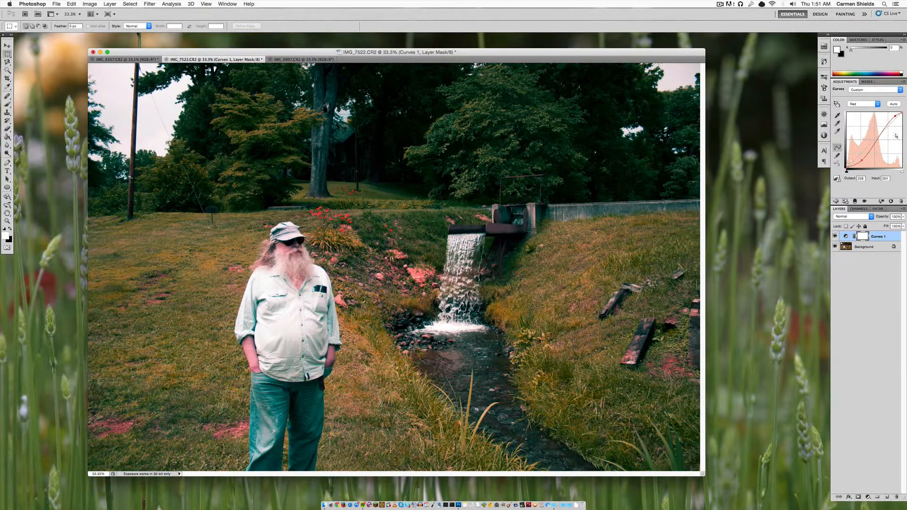
# Switch the Curves layer to the Blue channel, lift its shadows to about output 37 at input 21, and lower its highlights
pyautogui.click(870, 104)
pyautogui.click(872, 109)
pyautogui.moveTo(867, 133); pyautogui.dragTo(852, 160)
pyautogui.click(857, 105)
pyautogui.click(856, 110)
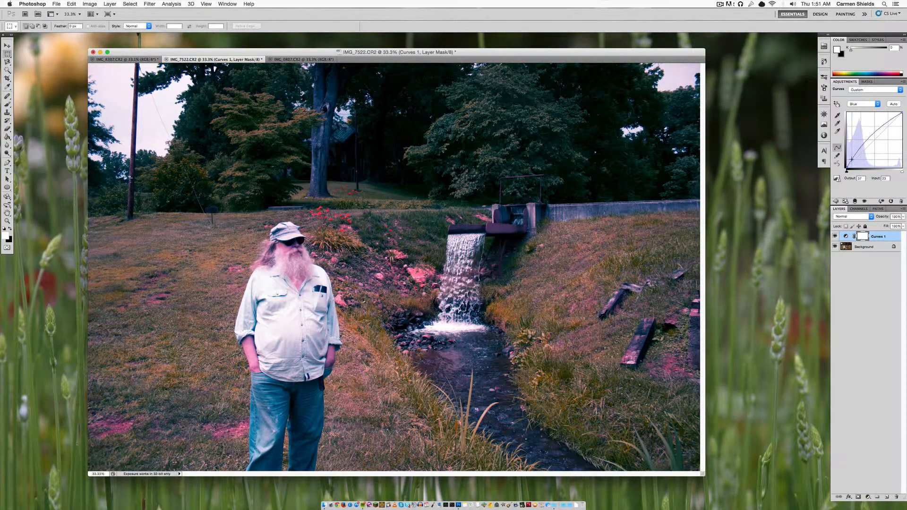
pyautogui.moveTo(898, 116); pyautogui.dragTo(899, 120)
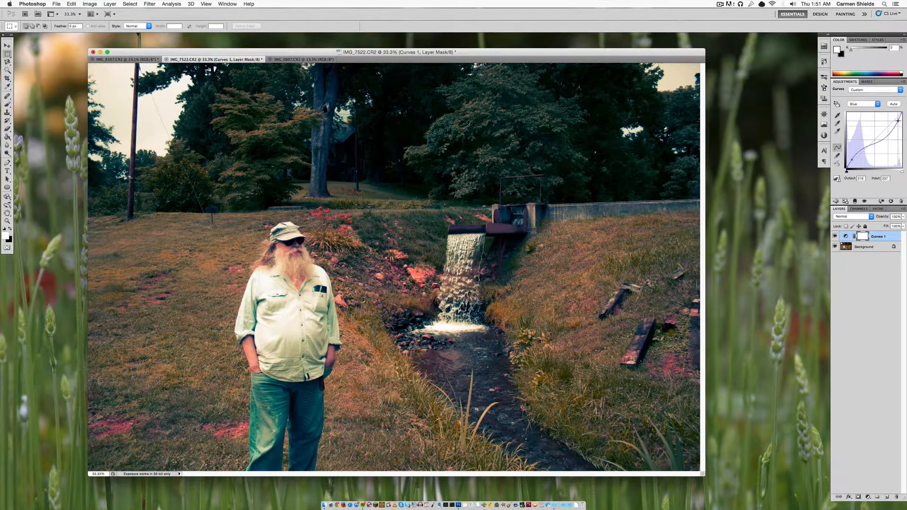
pyautogui.moveTo(852, 160); pyautogui.dragTo(852, 160)
# Add a Levels adjustment layer above the Curves layer, try its white and black input sliders, and deselect the layers
pyautogui.click(867, 496)
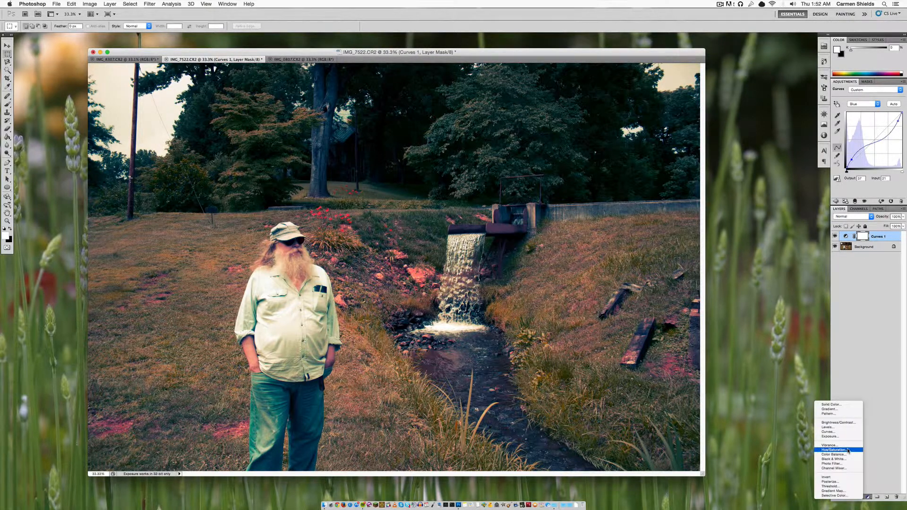
pyautogui.click(842, 428)
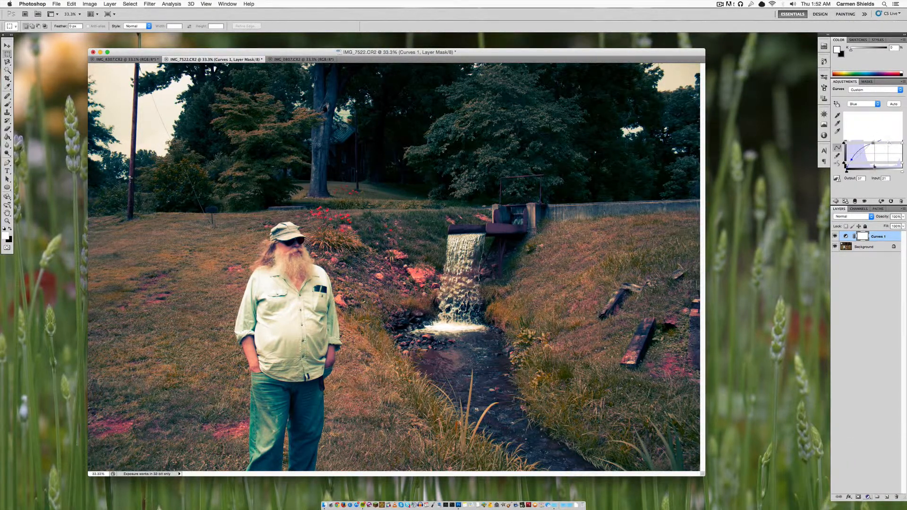
pyautogui.moveTo(903, 143)
pyautogui.mouseDown()
pyautogui.moveTo(878, 144)
pyautogui.moveTo(903, 145)
pyautogui.mouseUp()
pyautogui.moveTo(845, 144)
pyautogui.mouseDown()
pyautogui.moveTo(871, 146)
pyautogui.moveTo(836, 149)
pyautogui.mouseUp()
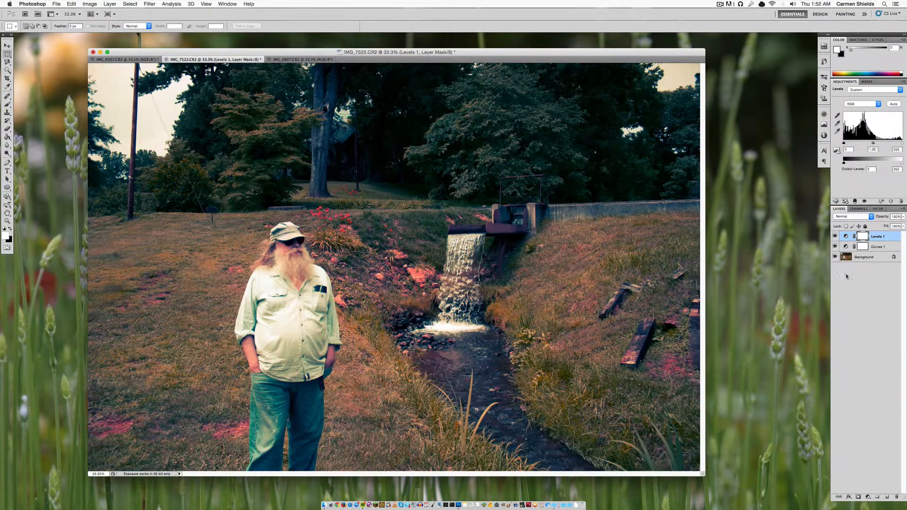
pyautogui.click(858, 285)
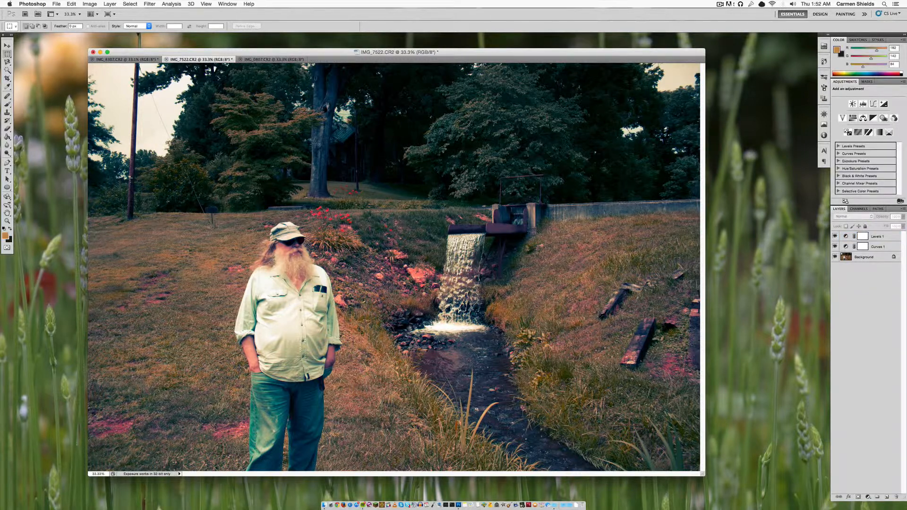
# Switch to the IMG_0807.CR2 portrait and magnify it to 100% and on to 200%, framing the nose and eyes
pyautogui.click(255, 60)
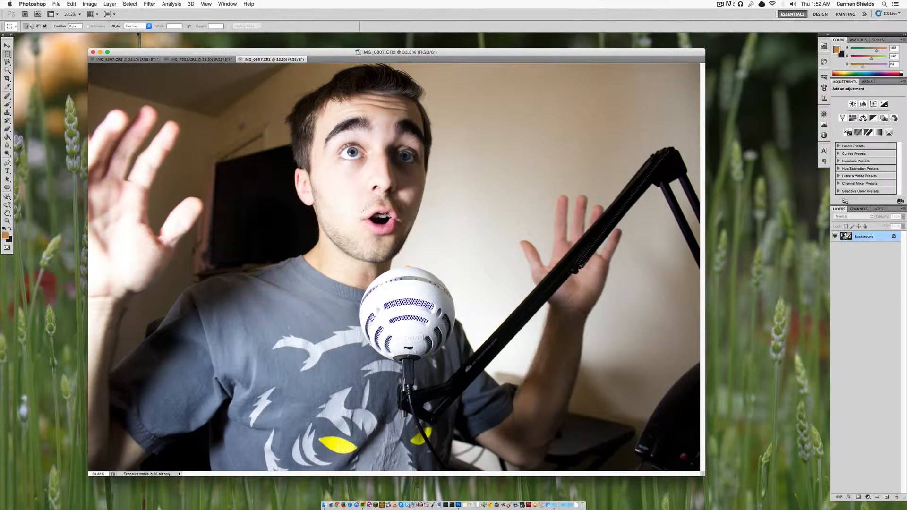
pyautogui.click(97, 473)
pyautogui.write('100')
pyautogui.press('Return')
pyautogui.scroll(6, 408, 285)
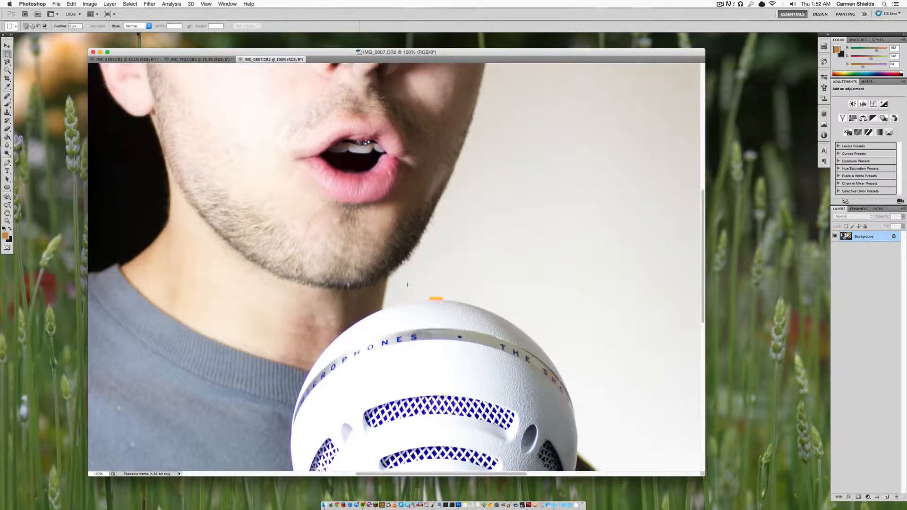
pyautogui.scroll(4, 396, 268)
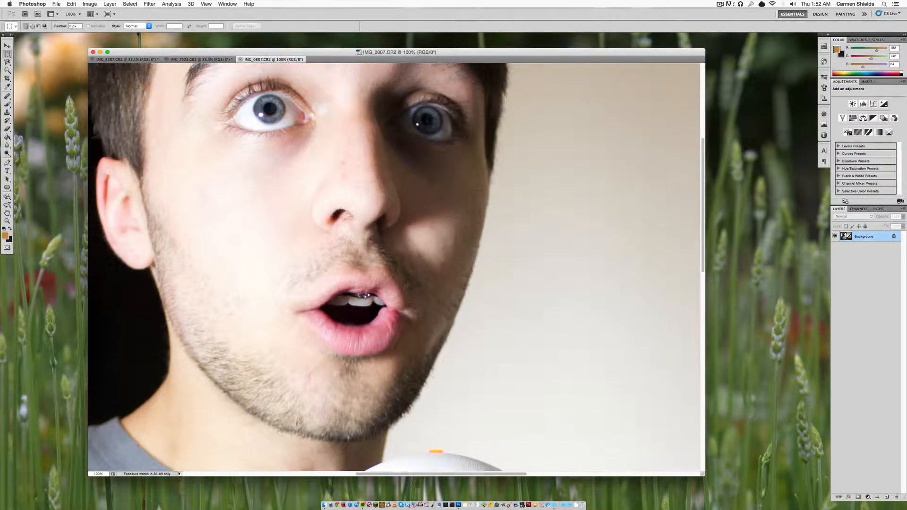
pyautogui.moveTo(100, 474); pyautogui.dragTo(87, 472)
pyautogui.write('200')
pyautogui.press('Return')
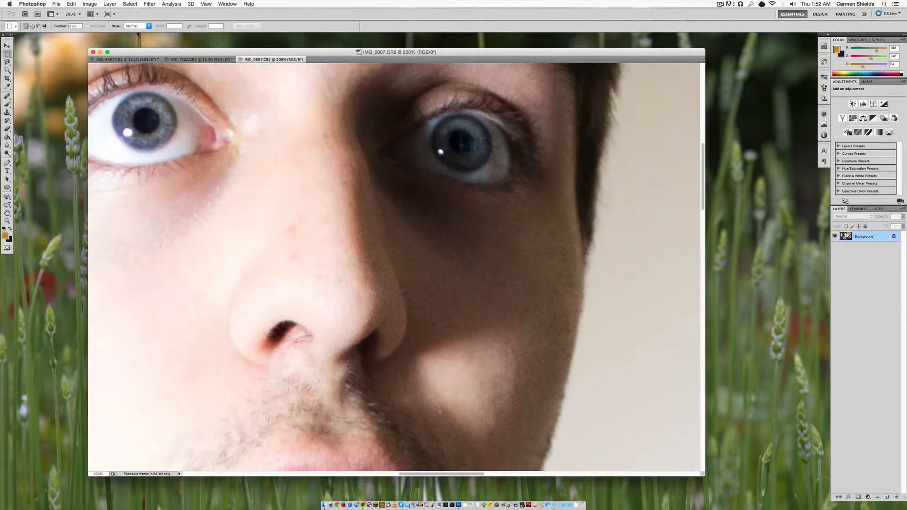
pyautogui.moveTo(400, 473); pyautogui.dragTo(384, 473)
# Outline the two red blemishes on the bridge of the nose with the Lasso tool
pyautogui.click(8, 62)
pyautogui.click(38, 62)
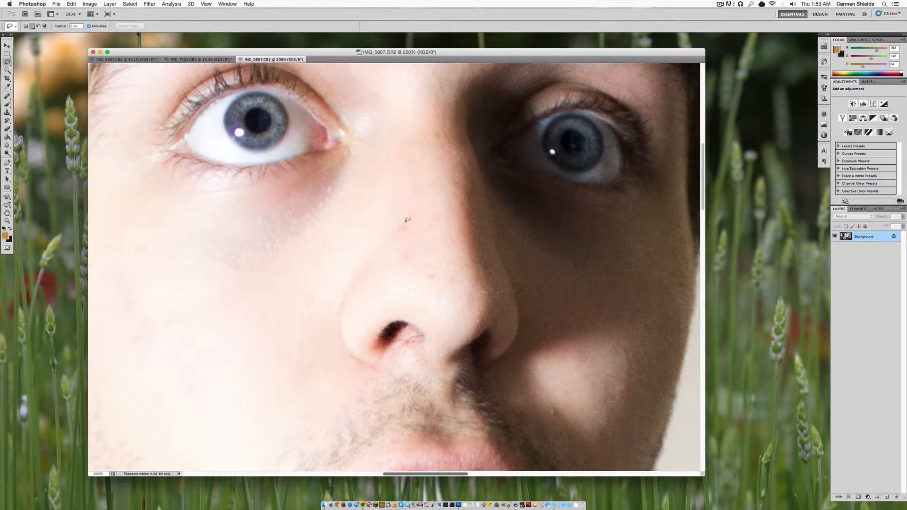
pyautogui.moveTo(396, 227)
pyautogui.mouseDown()
pyautogui.moveTo(412, 228)
pyautogui.moveTo(402, 264)
pyautogui.moveTo(415, 257)
pyautogui.moveTo(410, 249)
pyautogui.mouseUp()
# Fill the selected nose blemishes with Content-Aware contents in Normal mode at 100% opacity, and deselect
pyautogui.click(5, 54)
pyautogui.rightClick(408, 230)
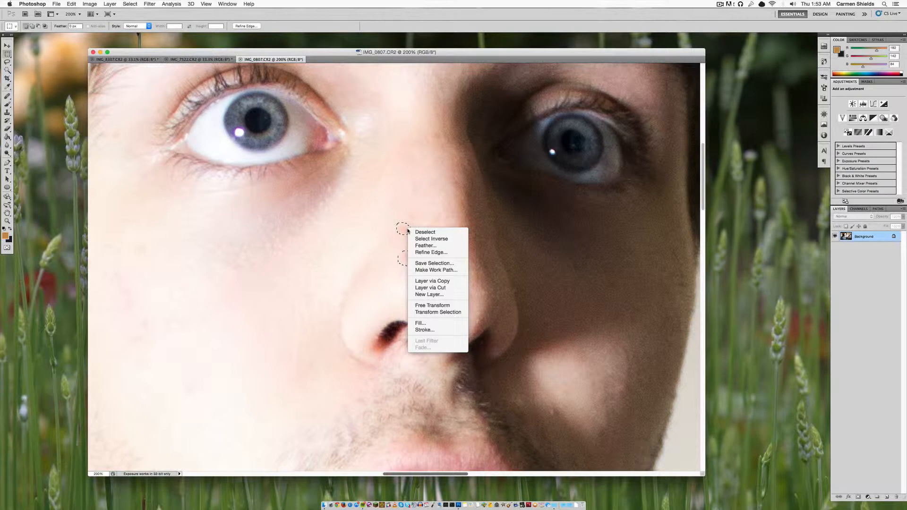
pyautogui.click(420, 323)
pyautogui.moveTo(456, 196); pyautogui.dragTo(475, 295)
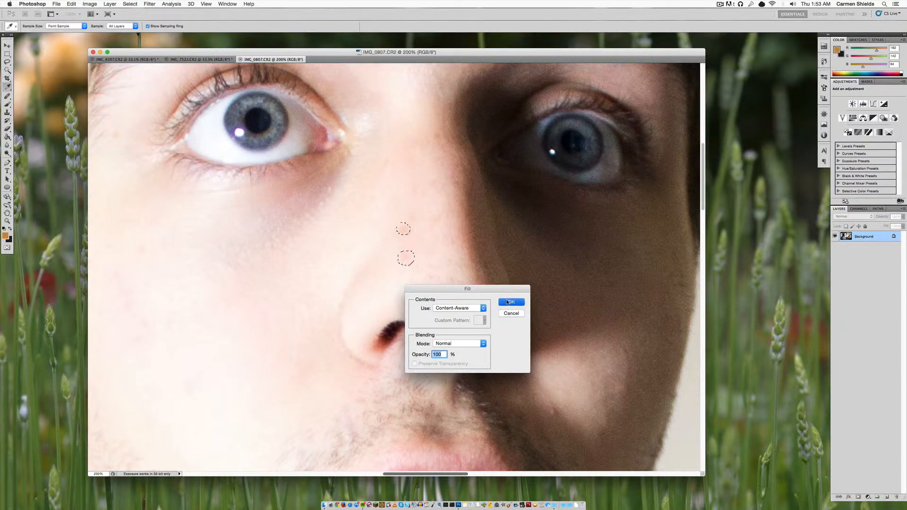
pyautogui.click(502, 301)
pyautogui.press('super+d')
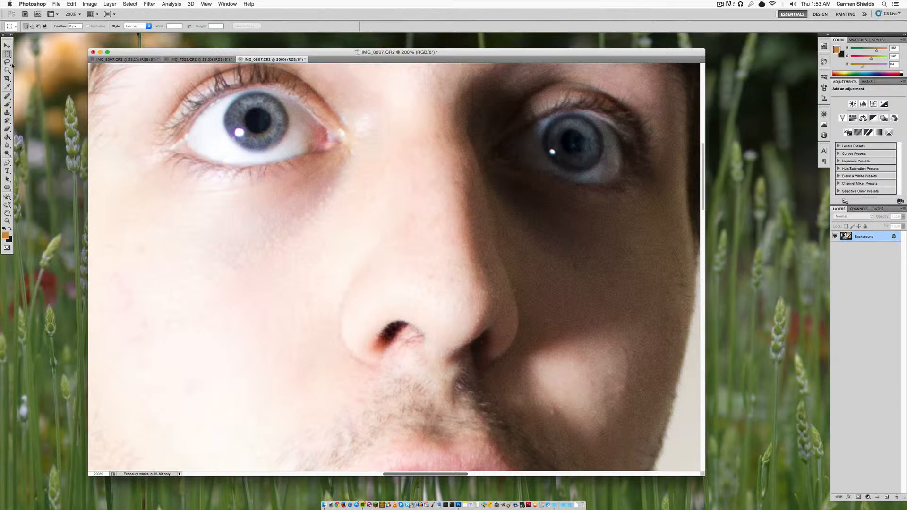
# At 100% magnification, use the Clone Stamp to cover the stray hairs along the left outline of the head with sampled wall
pyautogui.scroll(5, 185, 175)
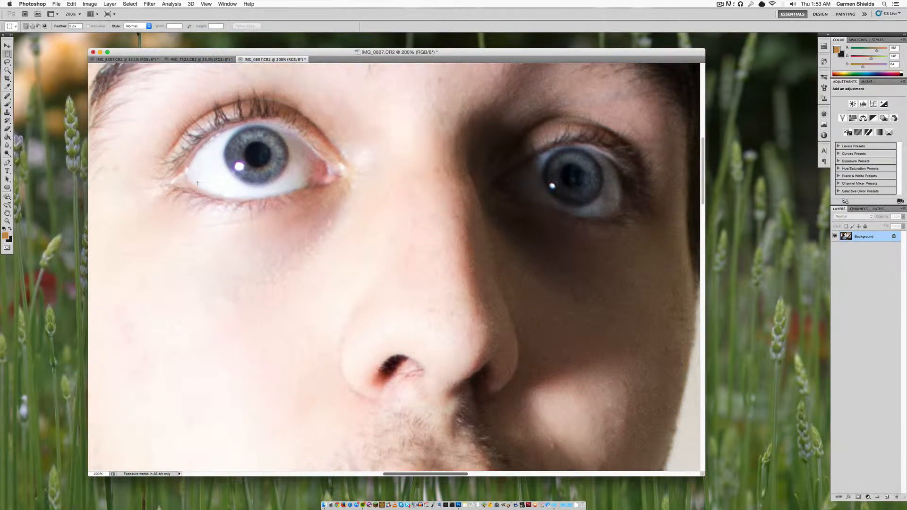
pyautogui.scroll(1, 280, 375)
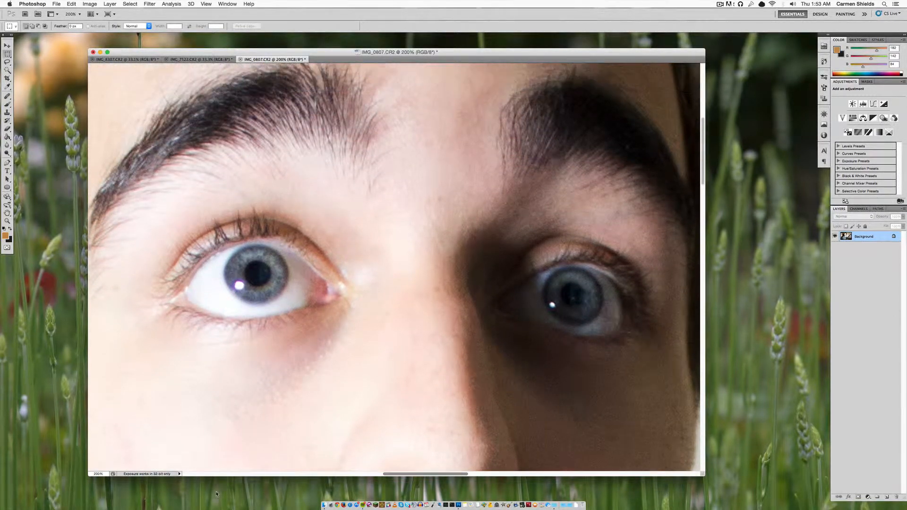
pyautogui.doubleClick(98, 473)
pyautogui.write('100')
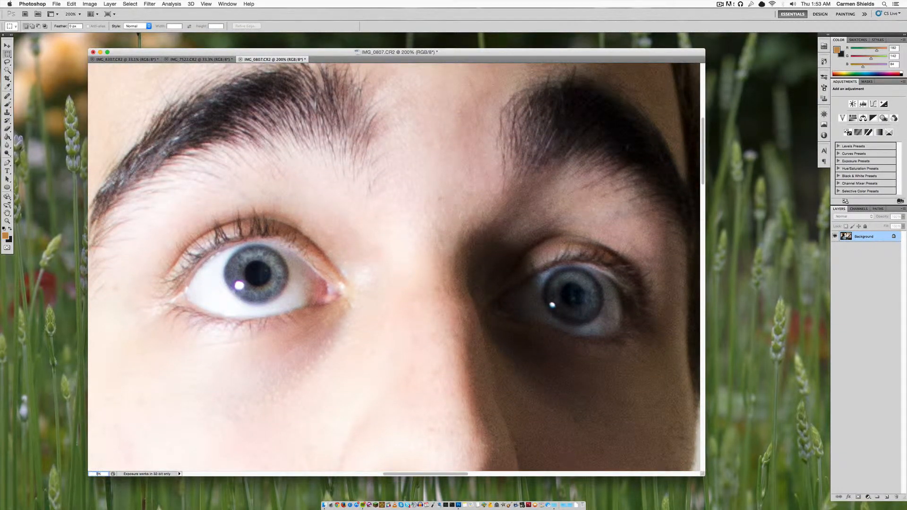
pyautogui.press('Return')
pyautogui.scroll(2, 372, 221)
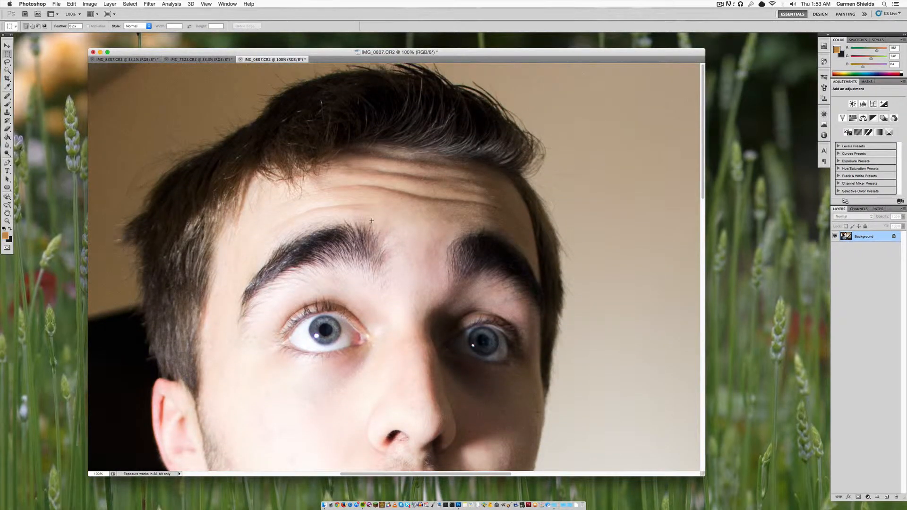
pyautogui.hscroll(-6, 381, 170)
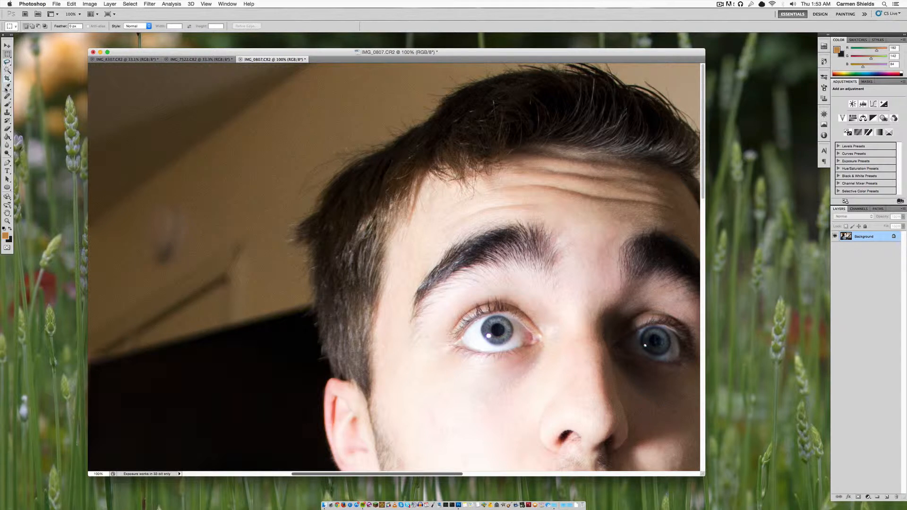
pyautogui.click(7, 113)
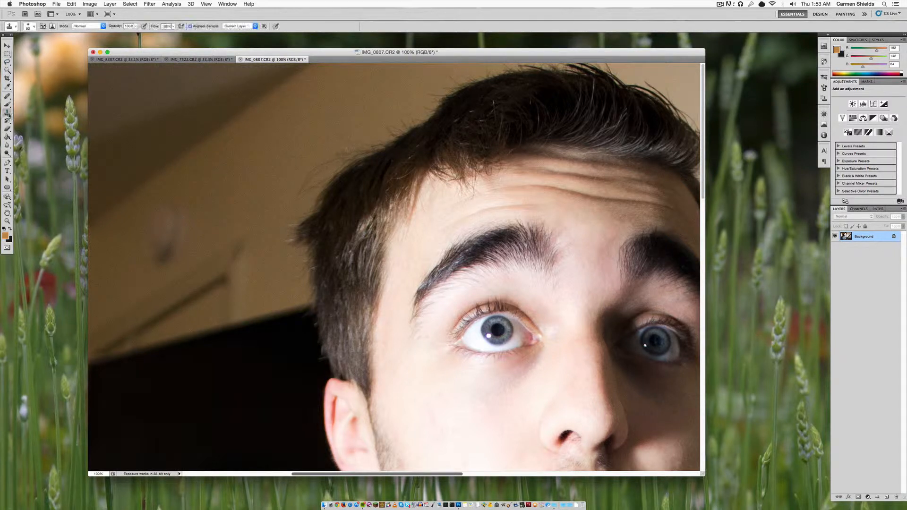
pyautogui.click(295, 142)
pyautogui.click(339, 133)
pyautogui.moveTo(346, 151)
pyautogui.mouseDown()
pyautogui.moveTo(378, 141)
pyautogui.moveTo(355, 151)
pyautogui.mouseUp()
pyautogui.moveTo(298, 232); pyautogui.dragTo(300, 245)
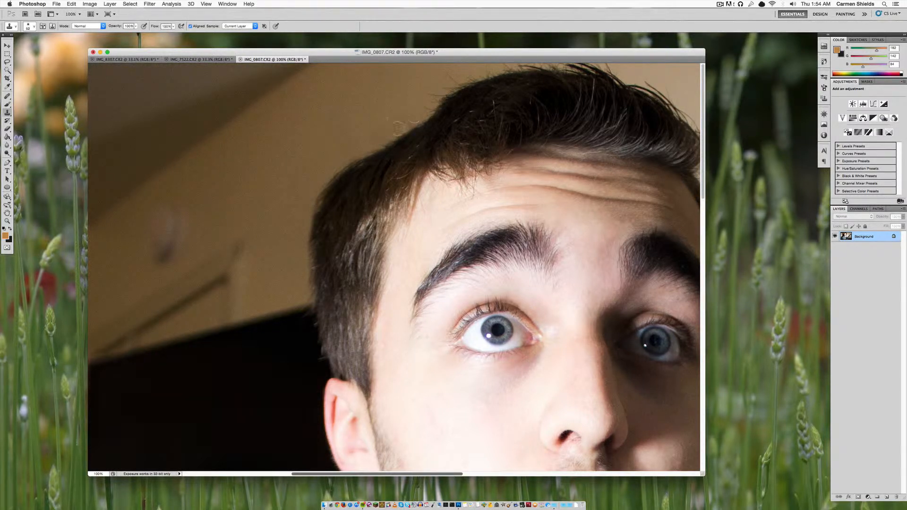
pyautogui.moveTo(362, 152)
pyautogui.mouseDown()
pyautogui.moveTo(317, 206)
pyautogui.moveTo(328, 186)
pyautogui.moveTo(305, 253)
pyautogui.mouseUp()
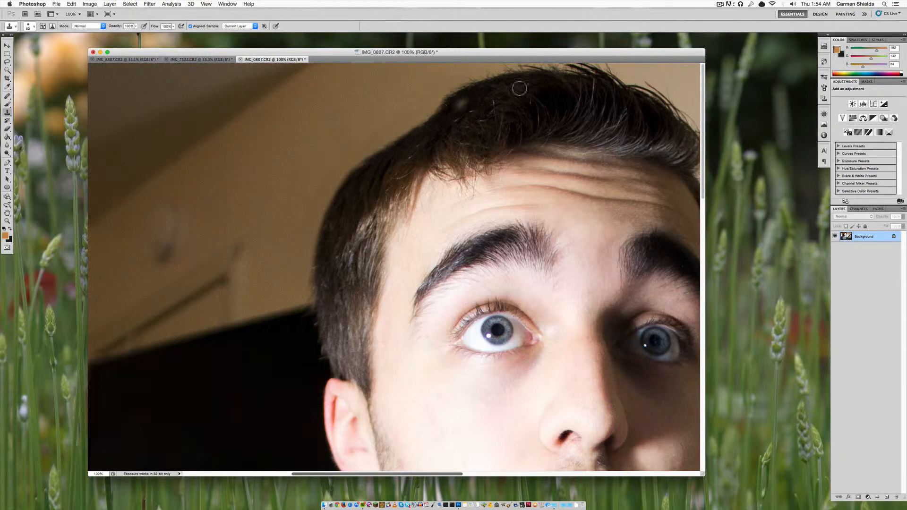
# Clone the plain wall over the stray hairs along the right side of the head and at the tip of the quiff
pyautogui.rightClick(634, 98)
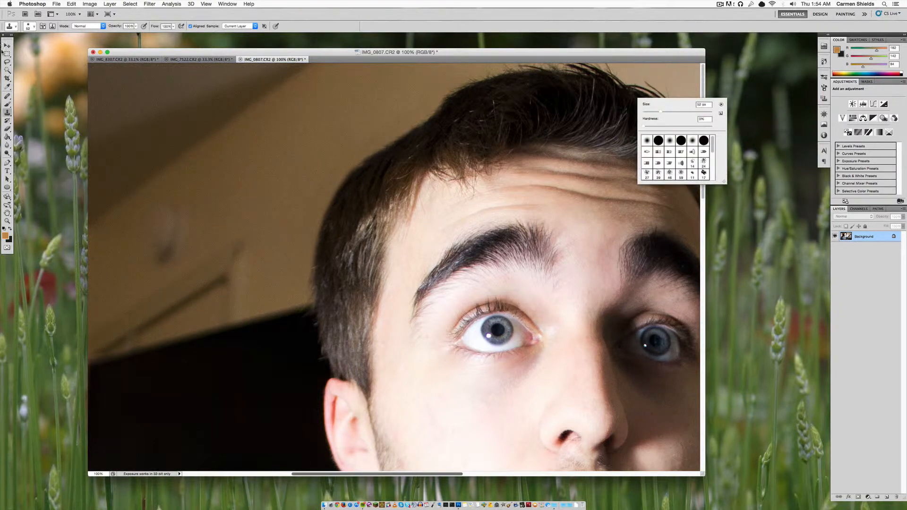
pyautogui.moveTo(390, 474); pyautogui.dragTo(435, 474)
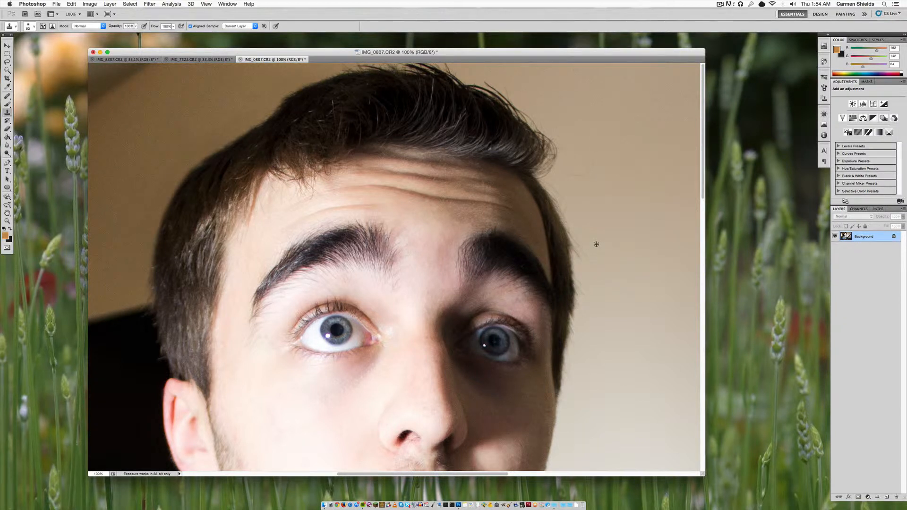
pyautogui.moveTo(581, 252); pyautogui.dragTo(586, 333)
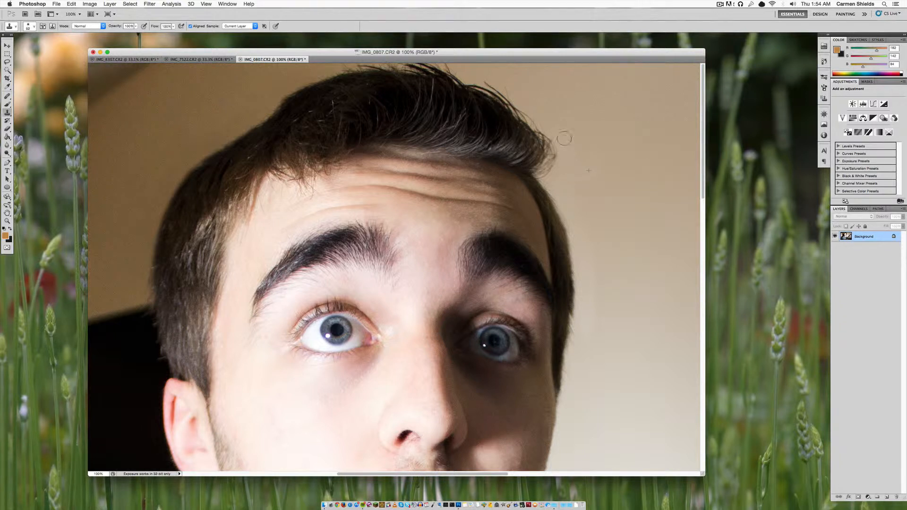
pyautogui.moveTo(562, 153)
pyautogui.mouseDown()
pyautogui.moveTo(548, 174)
pyautogui.moveTo(557, 144)
pyautogui.moveTo(552, 136)
pyautogui.moveTo(552, 150)
pyautogui.moveTo(551, 128)
pyautogui.moveTo(553, 167)
pyautogui.moveTo(554, 155)
pyautogui.mouseUp()
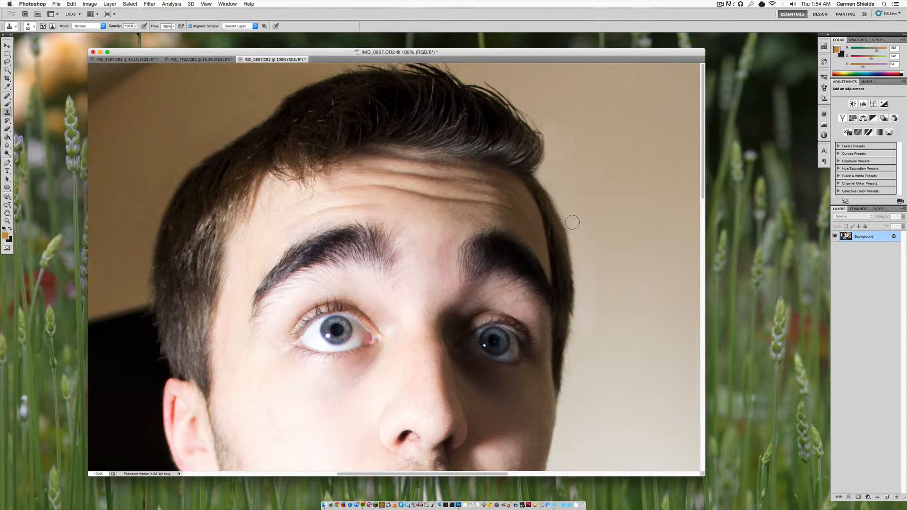
# Look over the lower face and jawline, and set the magnification to 33% to view the whole portrait
pyautogui.scroll(-8, 573, 223)
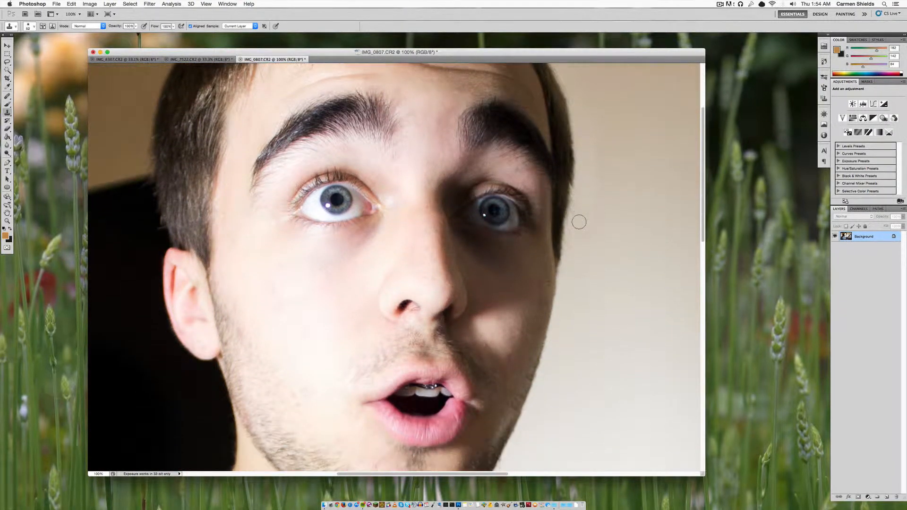
pyautogui.scroll(-6, 579, 222)
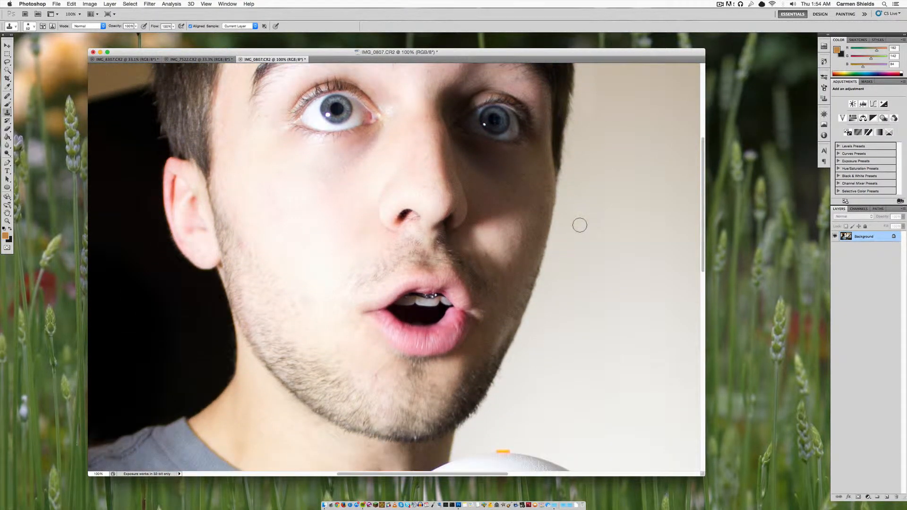
pyautogui.scroll(-3, 580, 225)
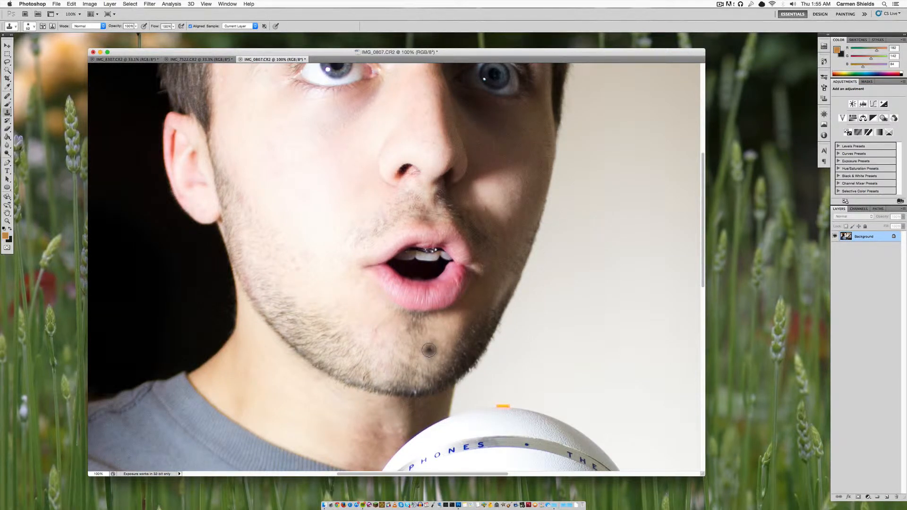
pyautogui.scroll(3, 429, 350)
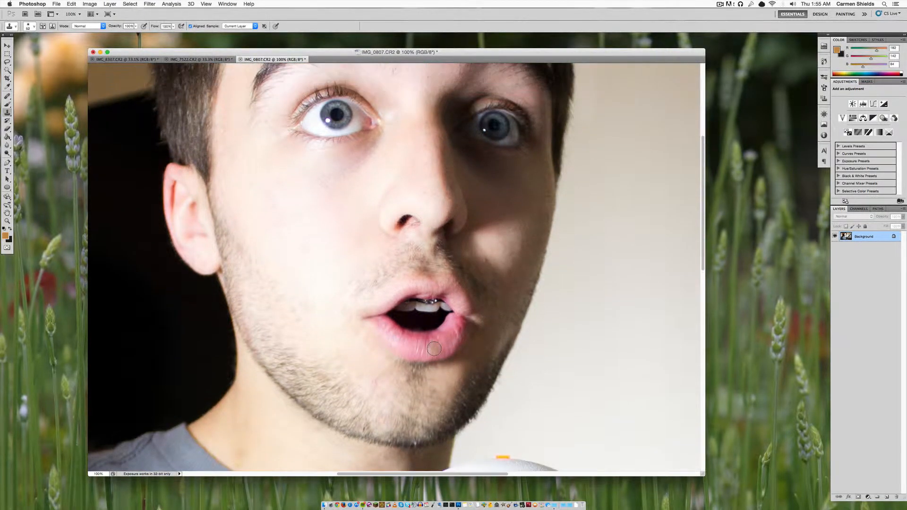
pyautogui.click(99, 474)
pyautogui.write('33')
pyautogui.press('Return')
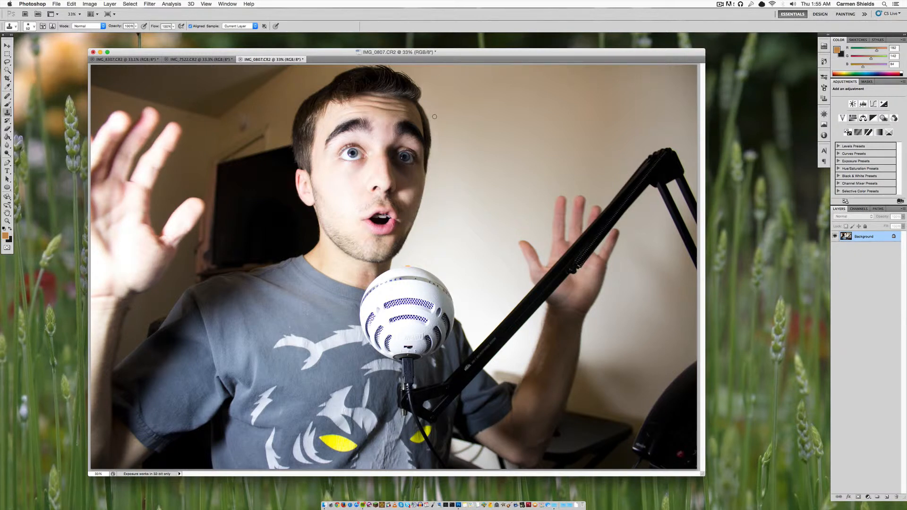
# Review the edited IMG_7522.CR2 and IMG_8307.CR2 photos and return to the IMG_0807.CR2 portrait
pyautogui.click(206, 61)
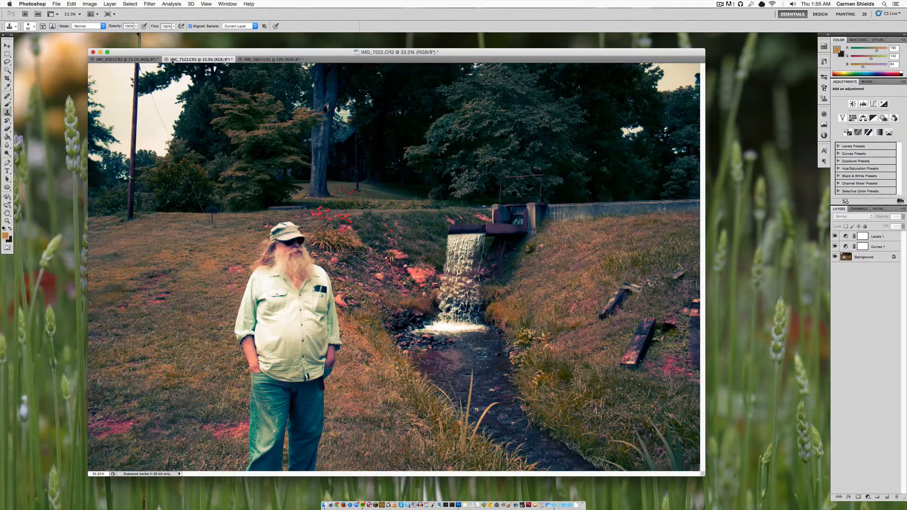
pyautogui.click(136, 60)
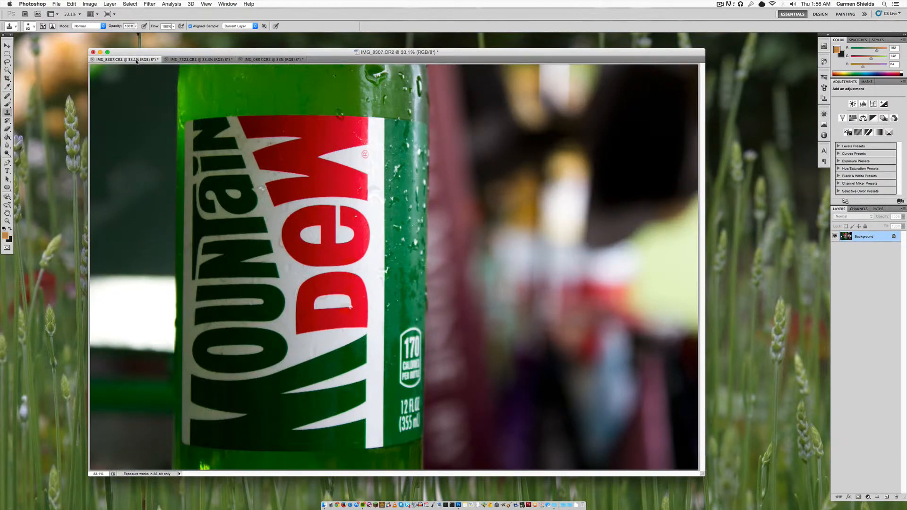
pyautogui.click(196, 61)
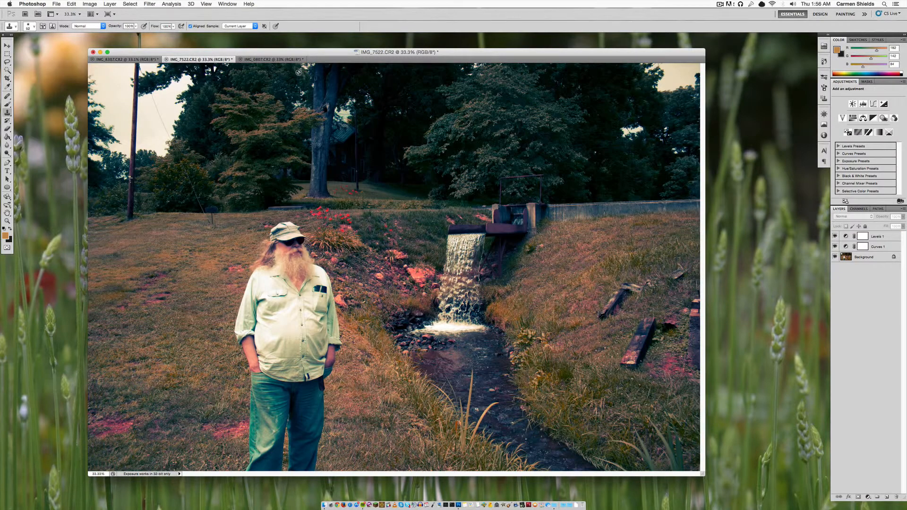
pyautogui.click(276, 60)
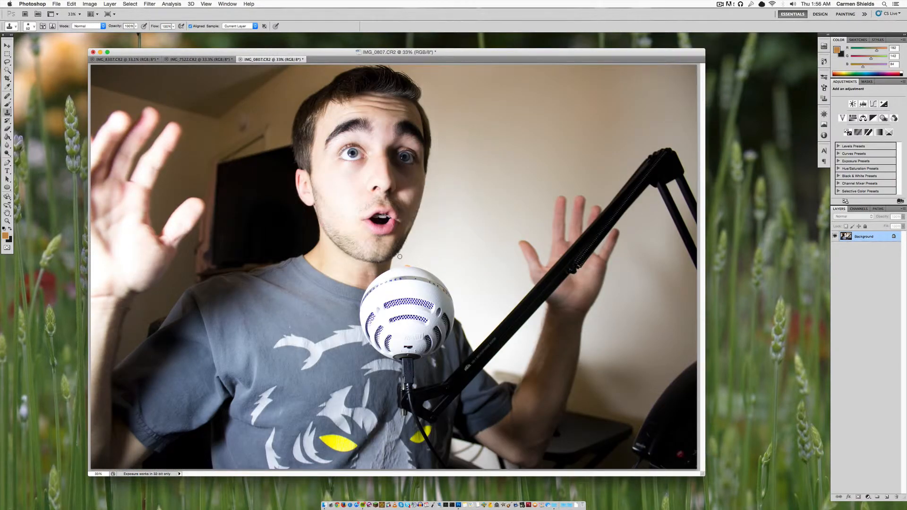
# Sample the wall beside the microphone arm and clone it over part of the arm, undoing the first dab and stamping again
pyautogui.keyDown('alt'); pyautogui.click(517, 358); pyautogui.keyUp('alt')
pyautogui.click(487, 352)
pyautogui.press('super+z')
pyautogui.click(494, 347)
# Switch to Google Chrome and open facebook.com/fancyshowtech
pyautogui.click(339, 505)
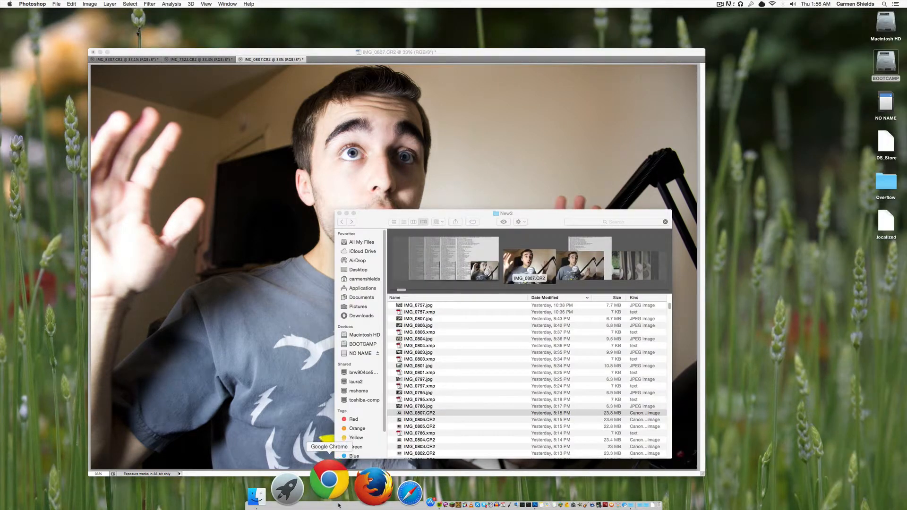
pyautogui.write('fancysho')
pyautogui.press('BackSpace')
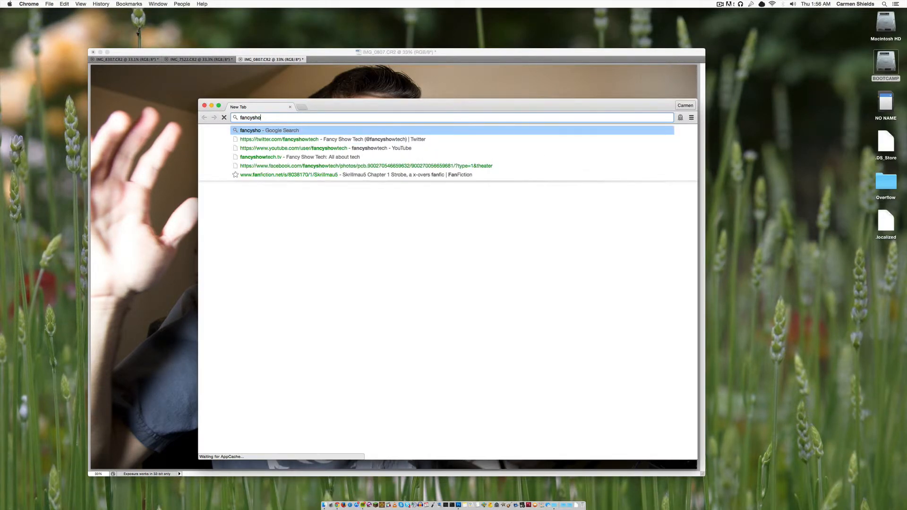
pyautogui.press('BackSpace')
pyautogui.press('BackSpace')
pyautogui.press('BackSpace')
pyautogui.press('BackSpace')
pyautogui.press('BackSpace')
pyautogui.press('BackSpace')
pyautogui.write('cebook.com/fancyshowtech')
pyautogui.press('Return')
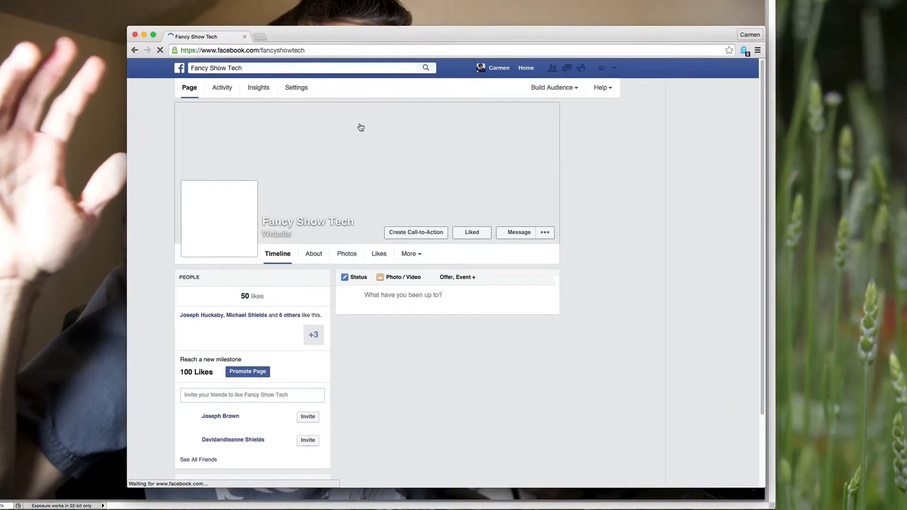
# Examine the Fancy Show Tech page's cover photo candidates, stepping through the post's enlarged photos and returning to the timeline
pyautogui.scroll(-3, 408, 177)
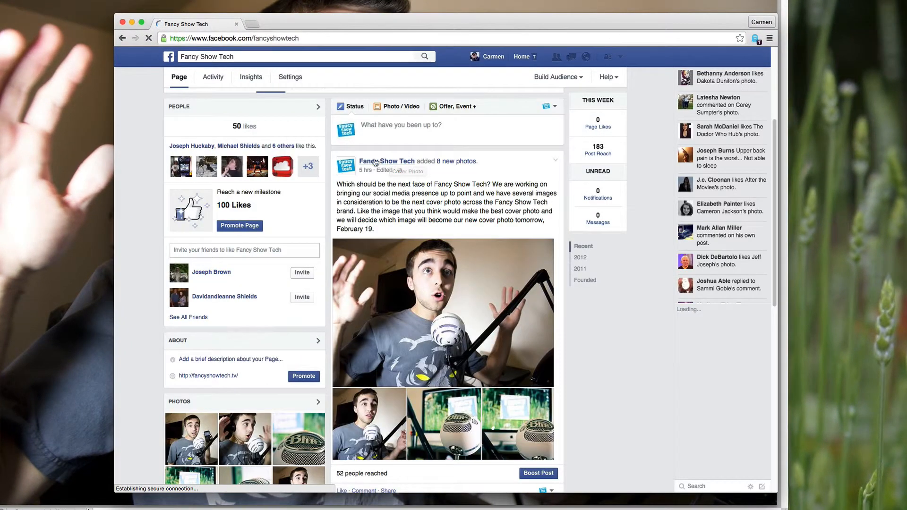
pyautogui.scroll(-2, 405, 168)
pyautogui.scroll(1, 421, 267)
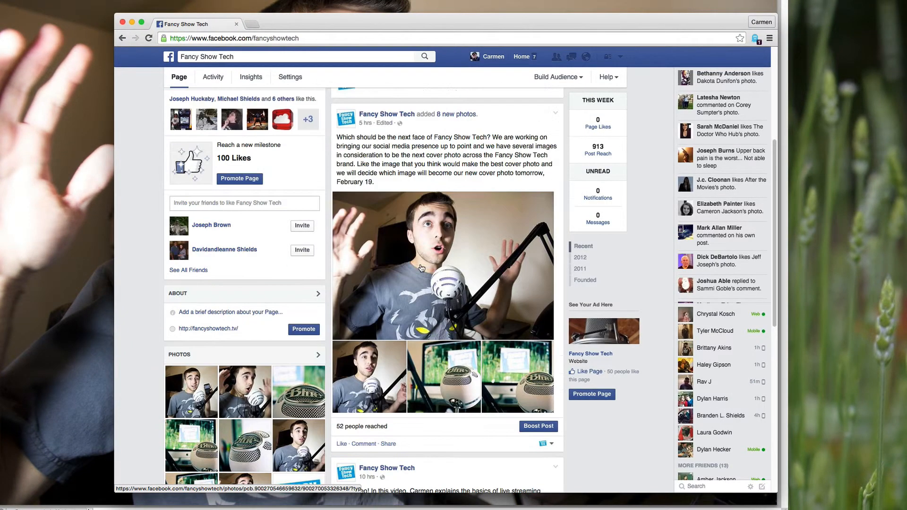
pyautogui.click(455, 258)
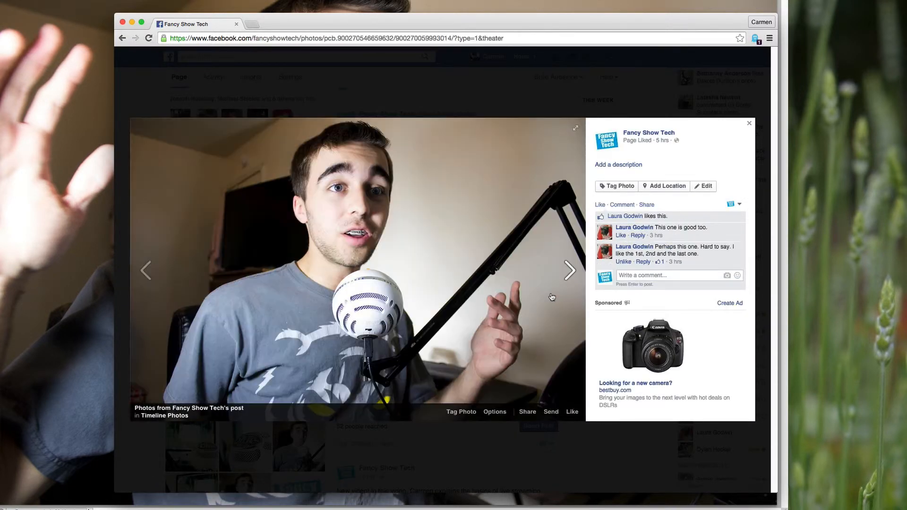
pyautogui.click(552, 297)
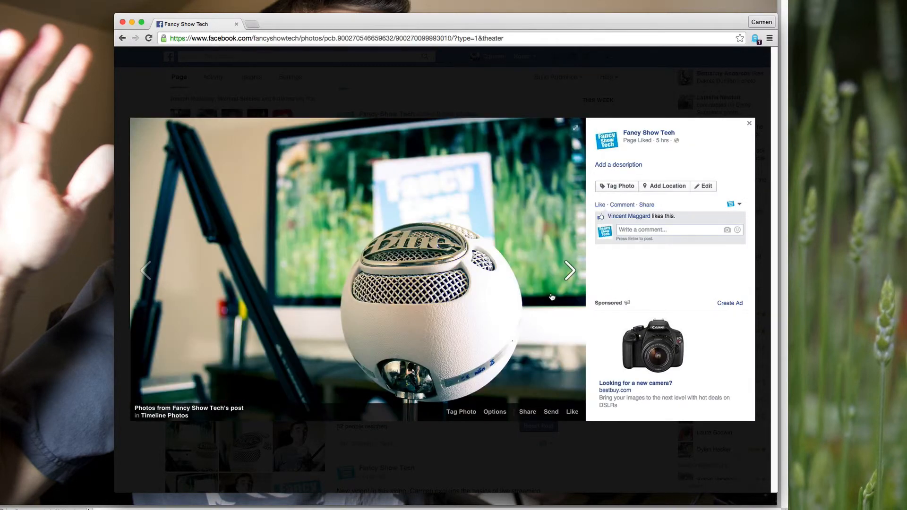
pyautogui.click(552, 296)
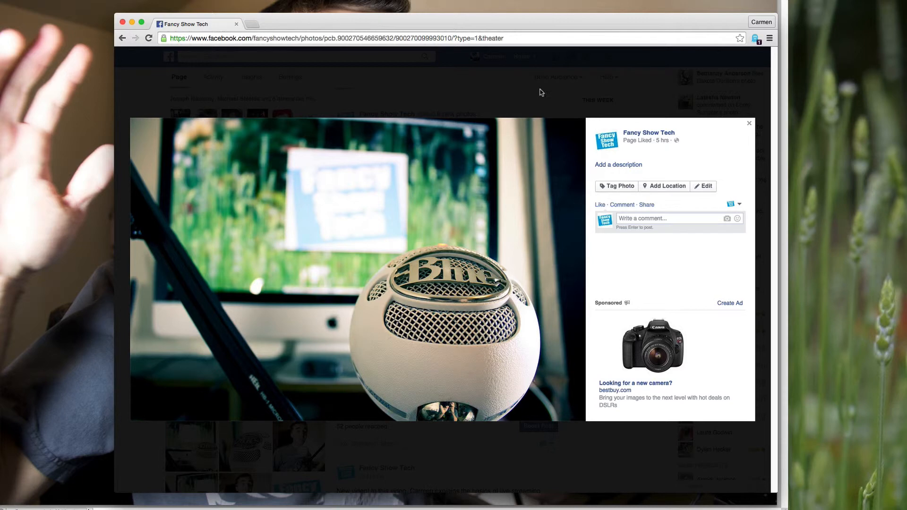
pyautogui.click(540, 93)
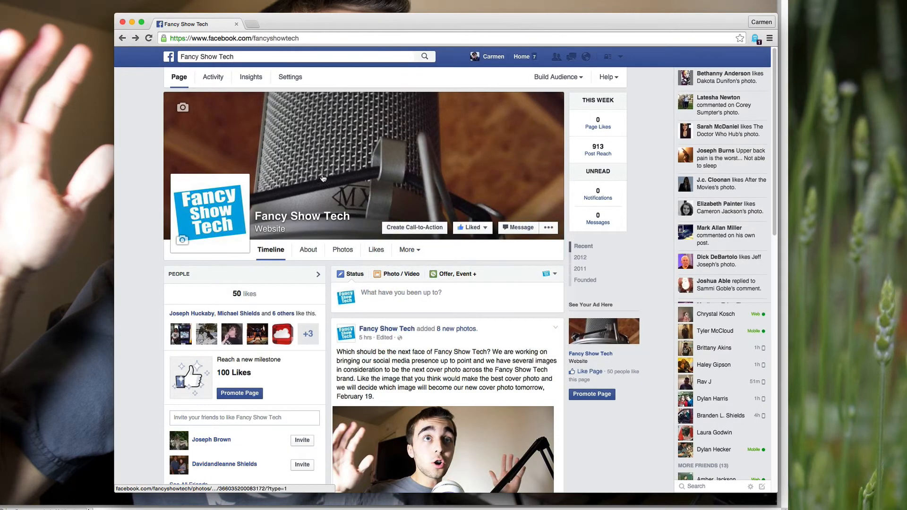
pyautogui.scroll(-6, 362, 245)
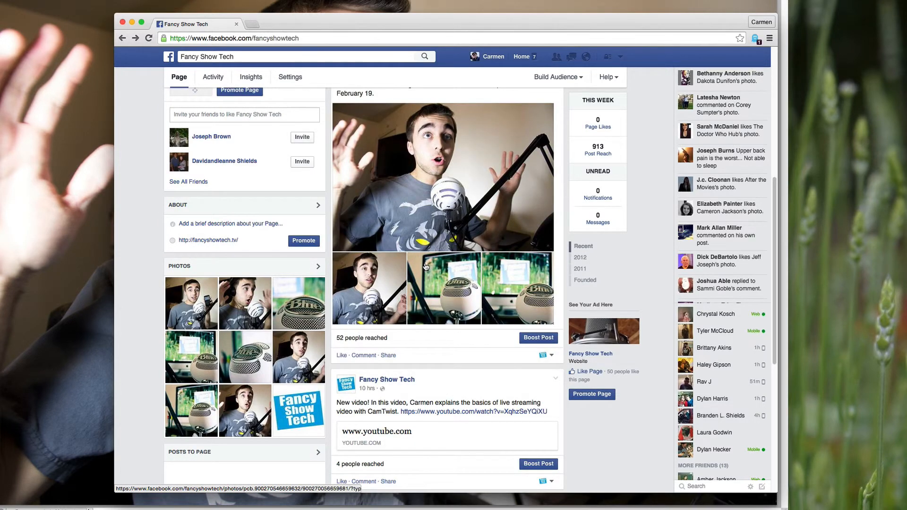
# Look through the Fancy Show Tech timeline posts and highlight facebook.com/fancyshowtech in the page's web address
pyautogui.scroll(1, 425, 268)
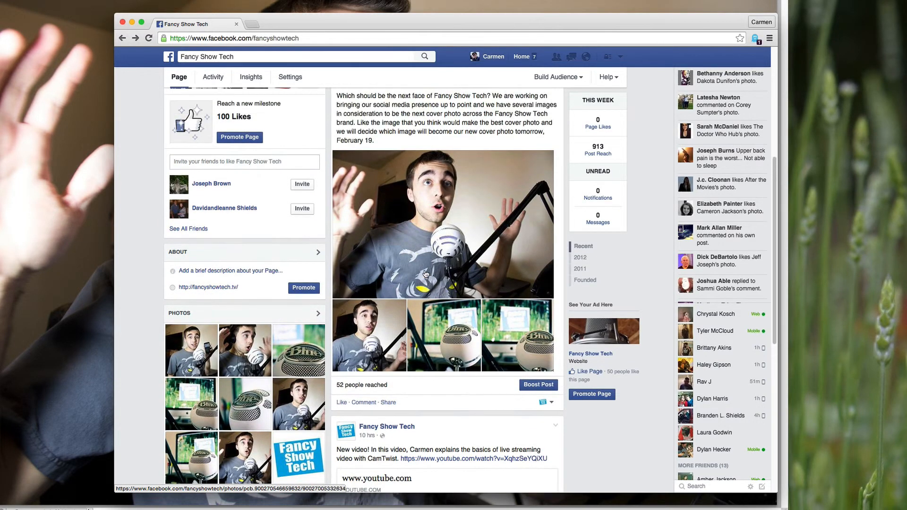
pyautogui.scroll(-4, 425, 272)
pyautogui.scroll(-3, 425, 272)
pyautogui.scroll(6, 427, 273)
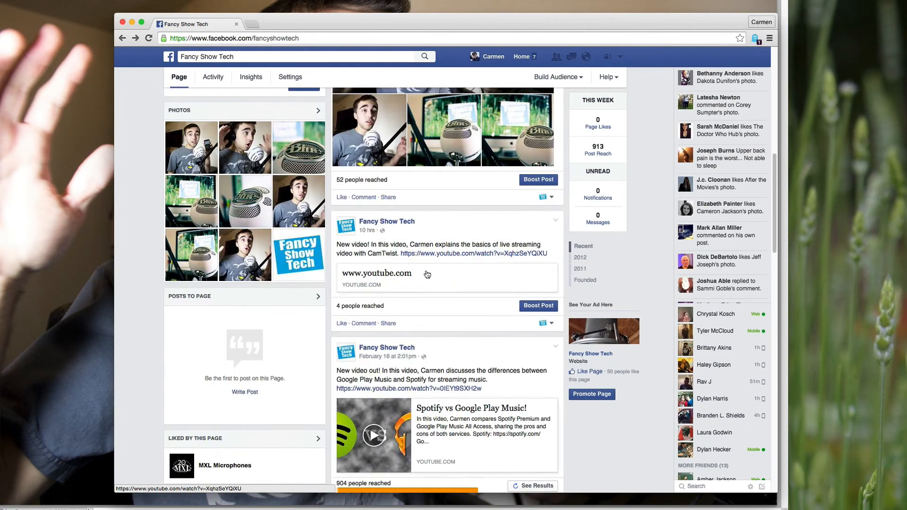
pyautogui.scroll(5, 426, 275)
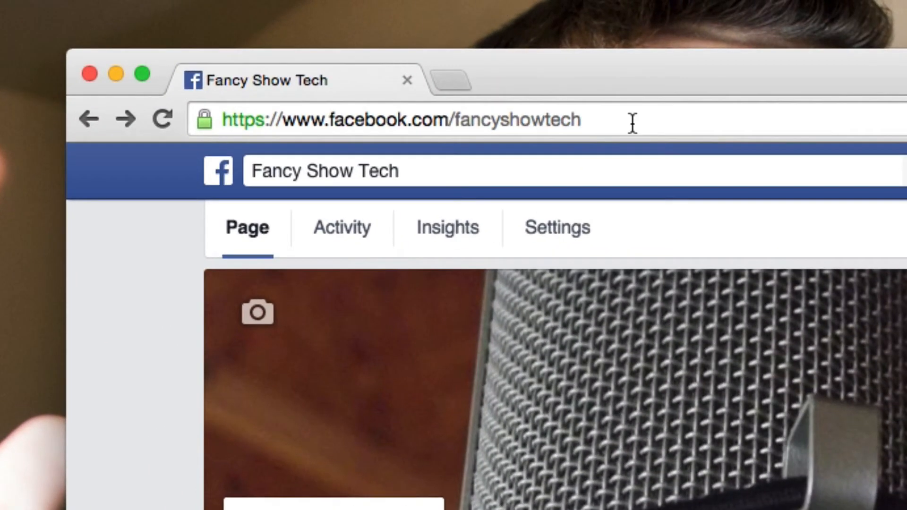
pyautogui.moveTo(633, 123); pyautogui.dragTo(332, 112)
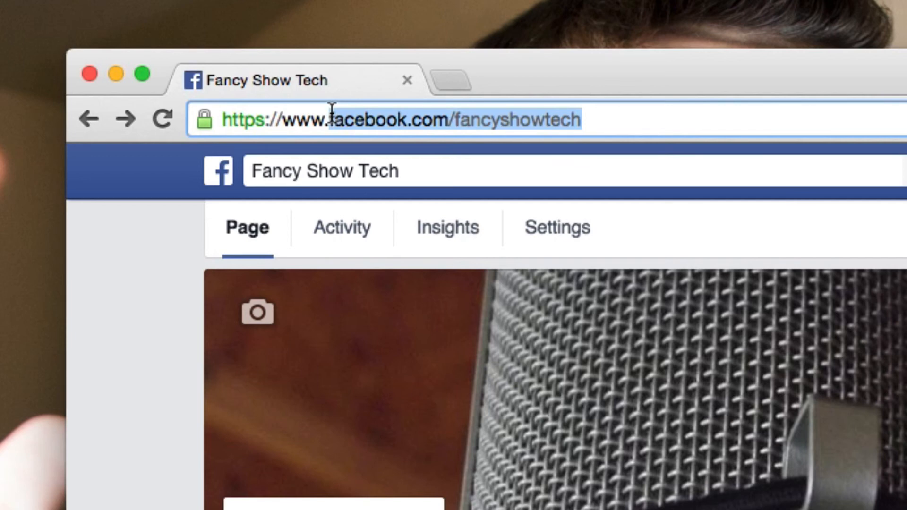
pyautogui.click(331, 113)
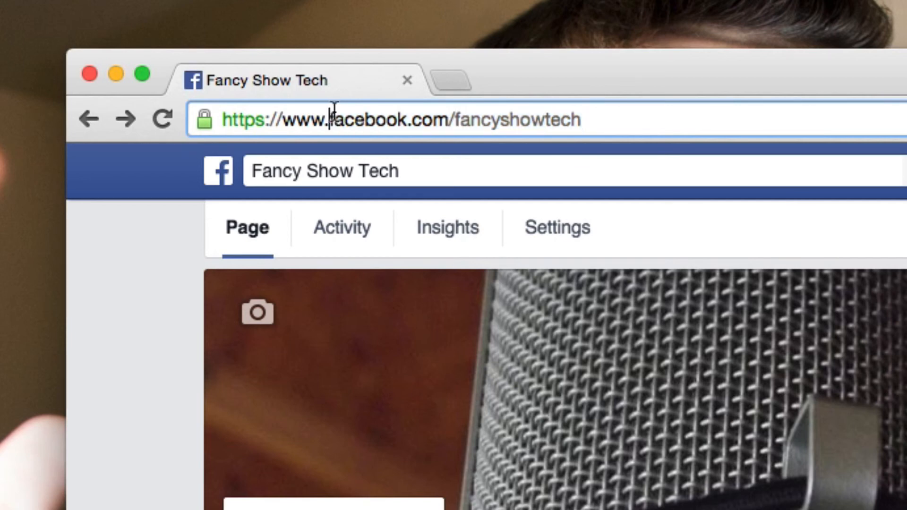
# Close the browser window and the New3 Finder window, and switch back to the IMG_0807.CR2 portrait in Photoshop
pyautogui.click(90, 74)
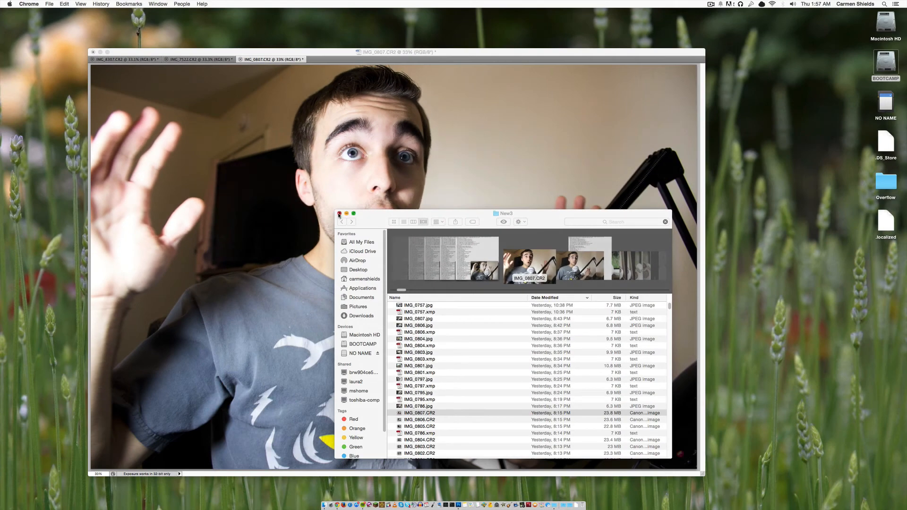
pyautogui.click(341, 216)
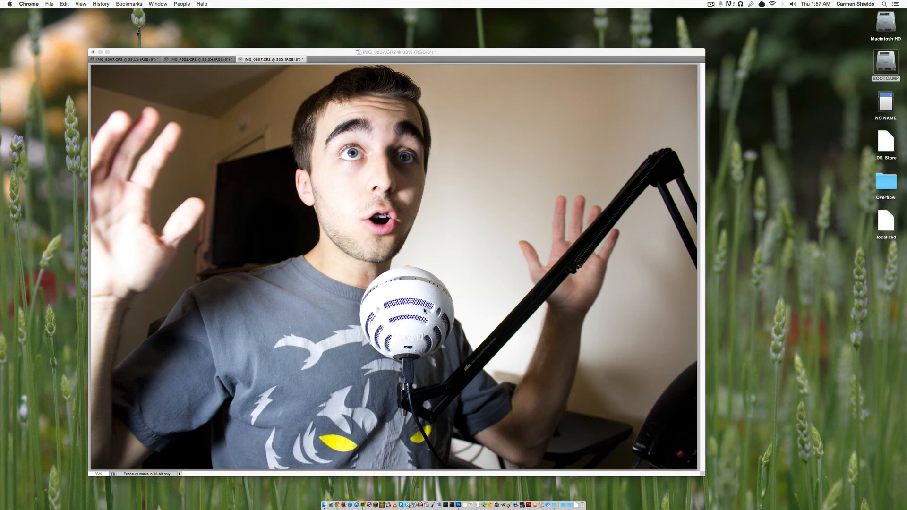
pyautogui.click(425, 311)
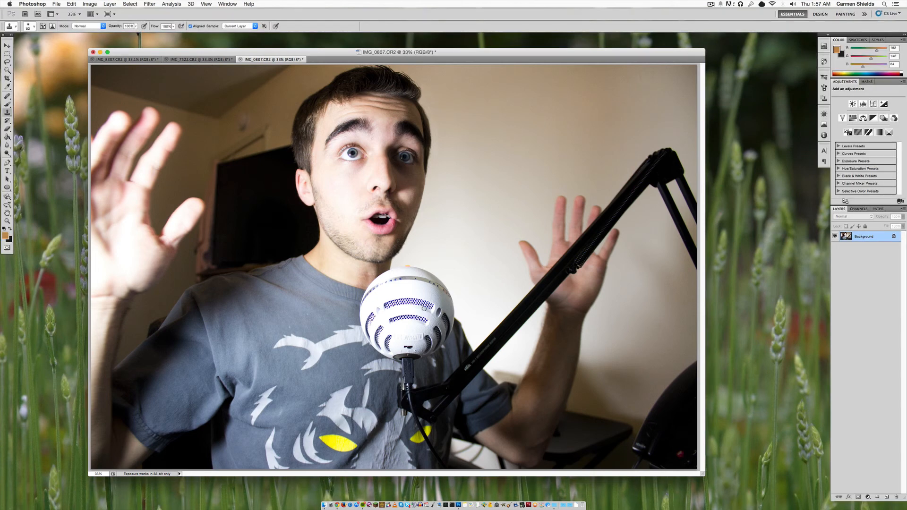